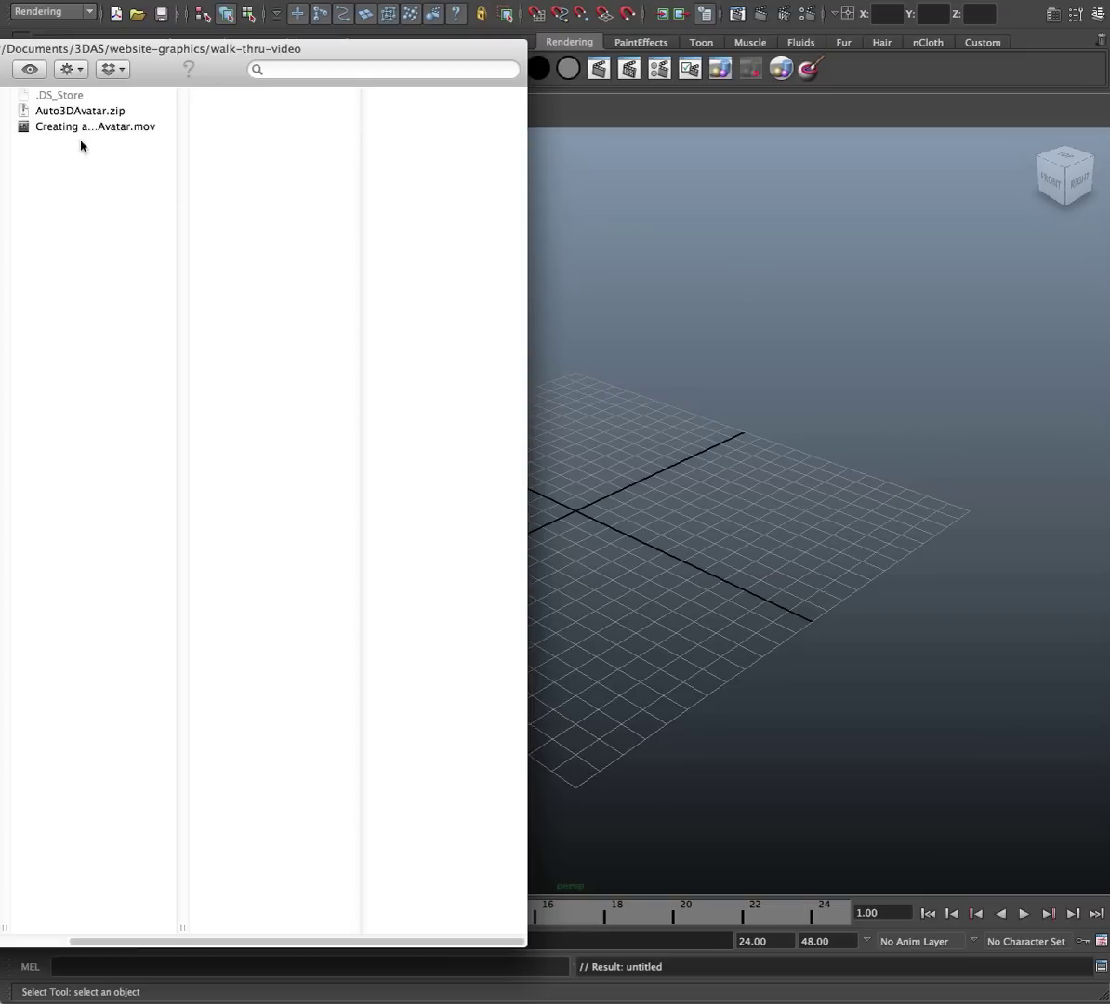
# Unzip Auto3DAvatar.zip, preview README.pdf, and open the auto3DAvatarMaya project folder.
pyautogui.click(65, 112)
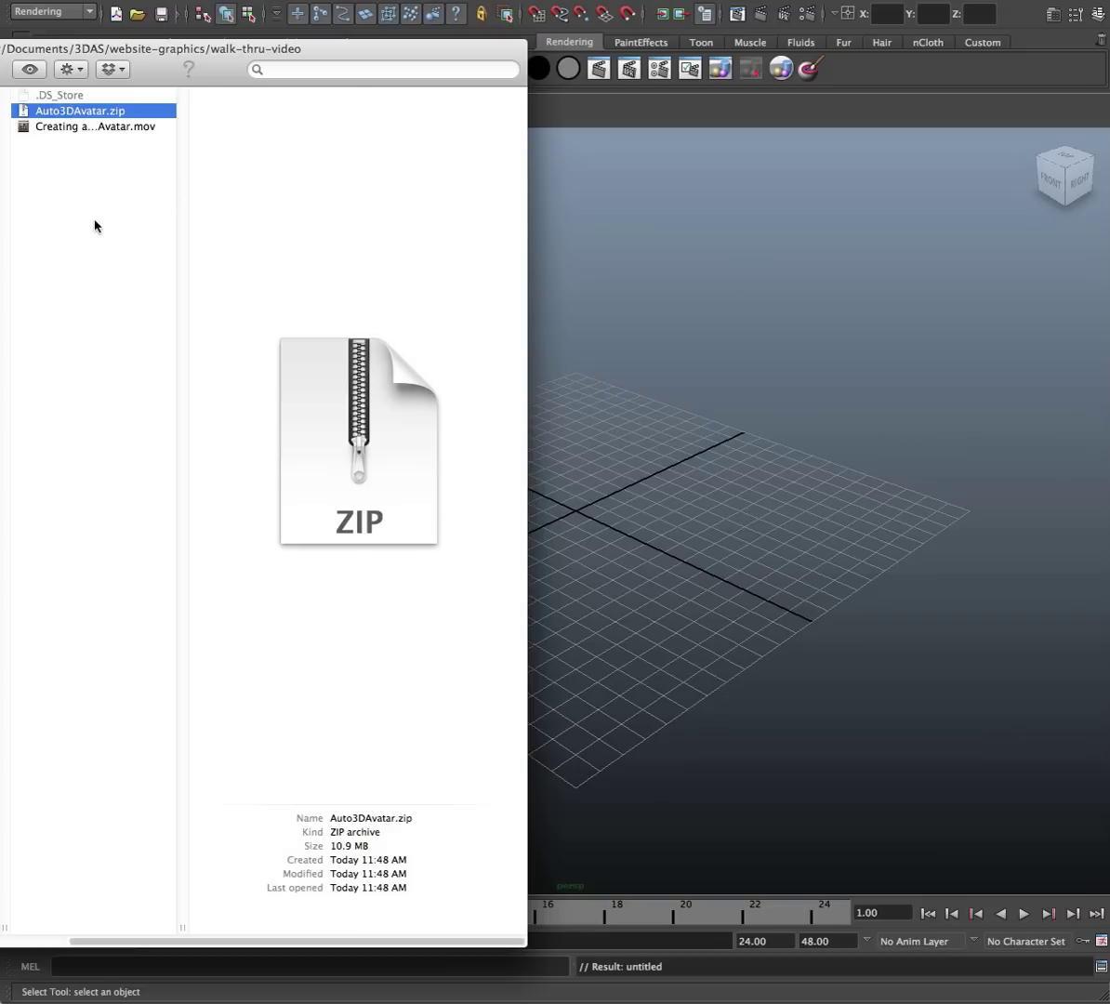
pyautogui.doubleClick(24, 113)
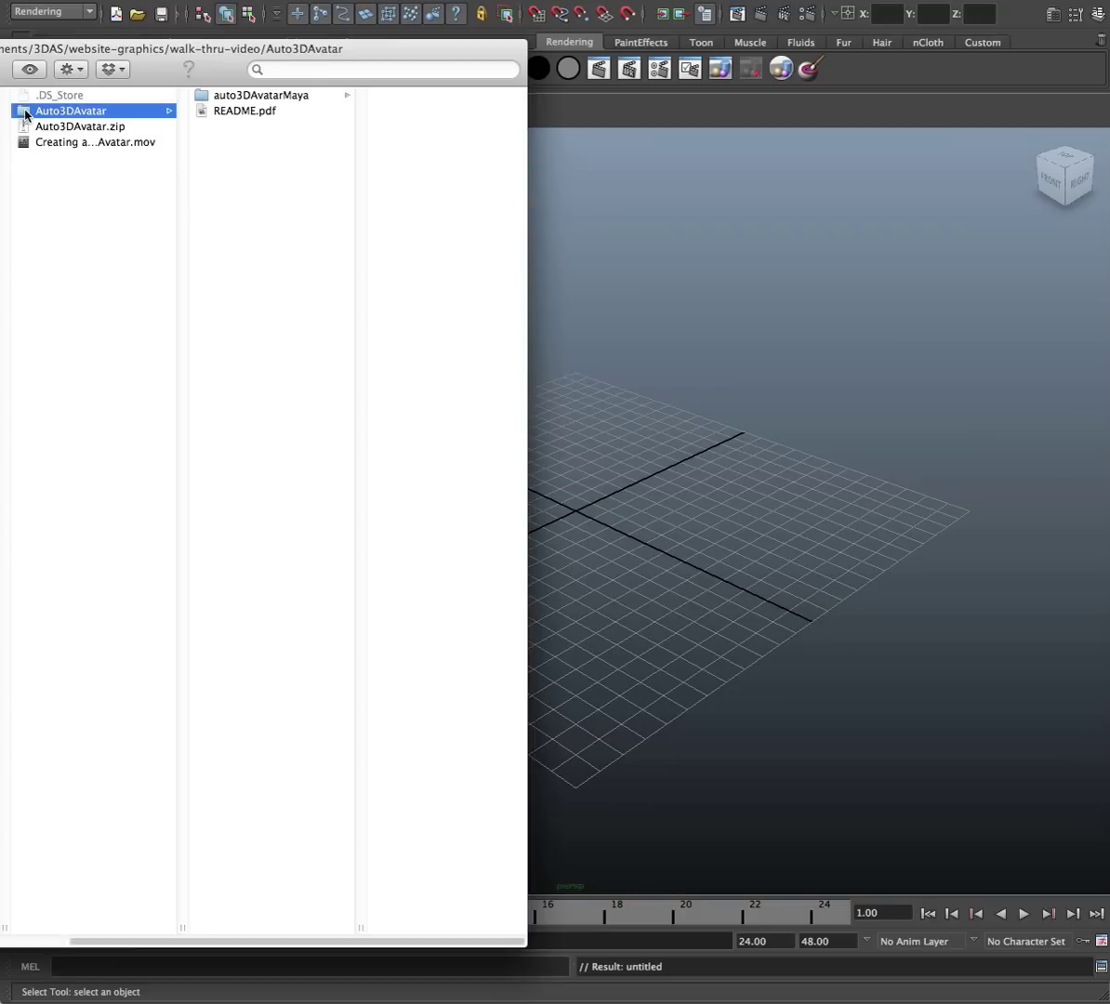
pyautogui.doubleClick(203, 112)
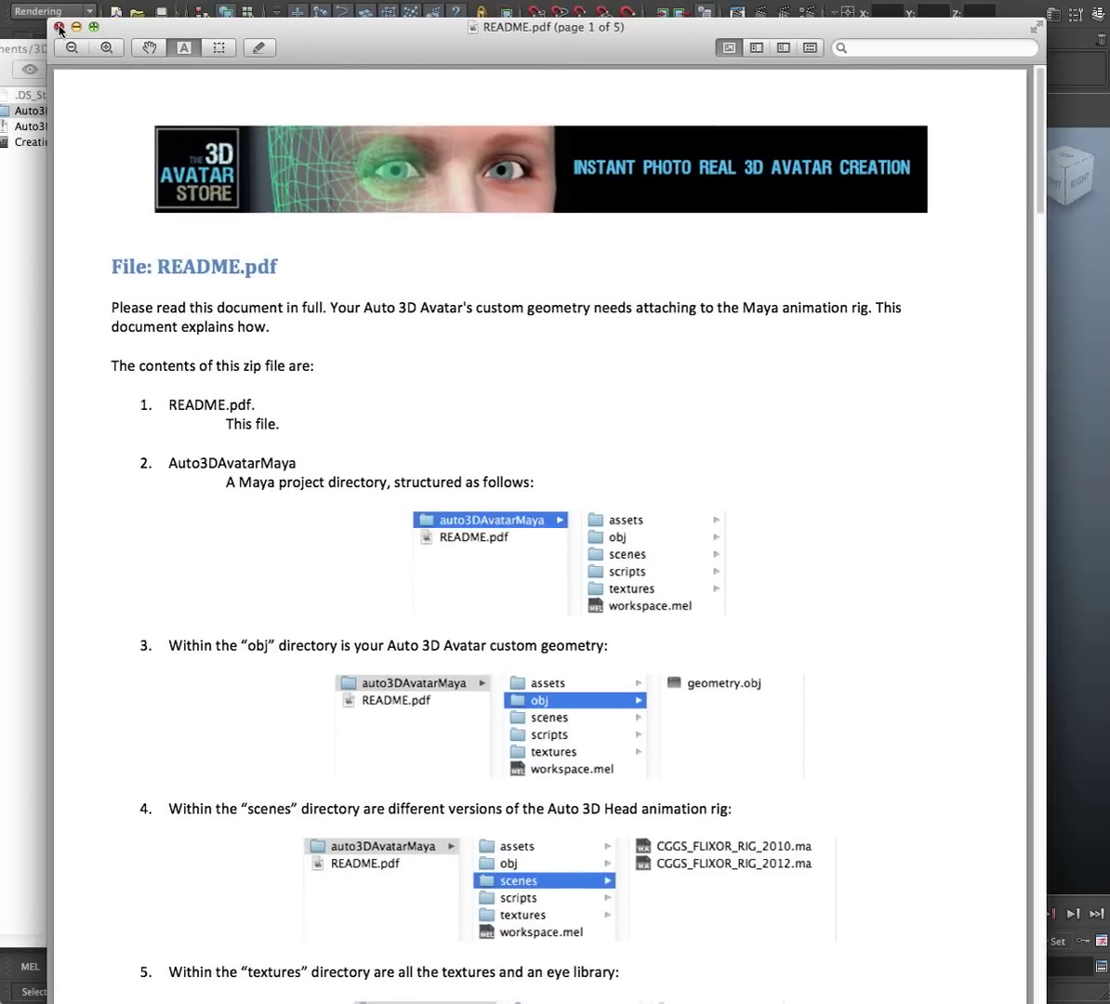
pyautogui.click(54, 22)
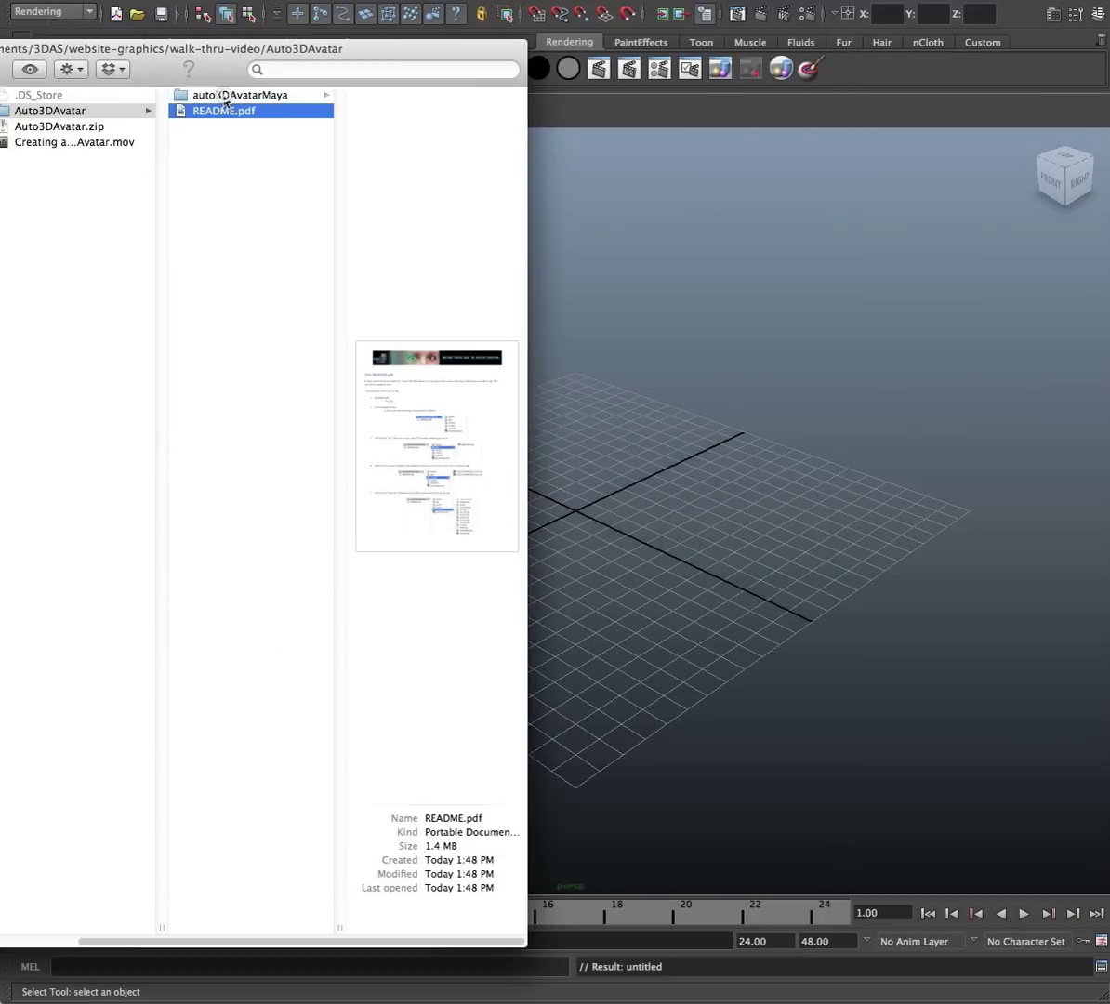
pyautogui.click(225, 97)
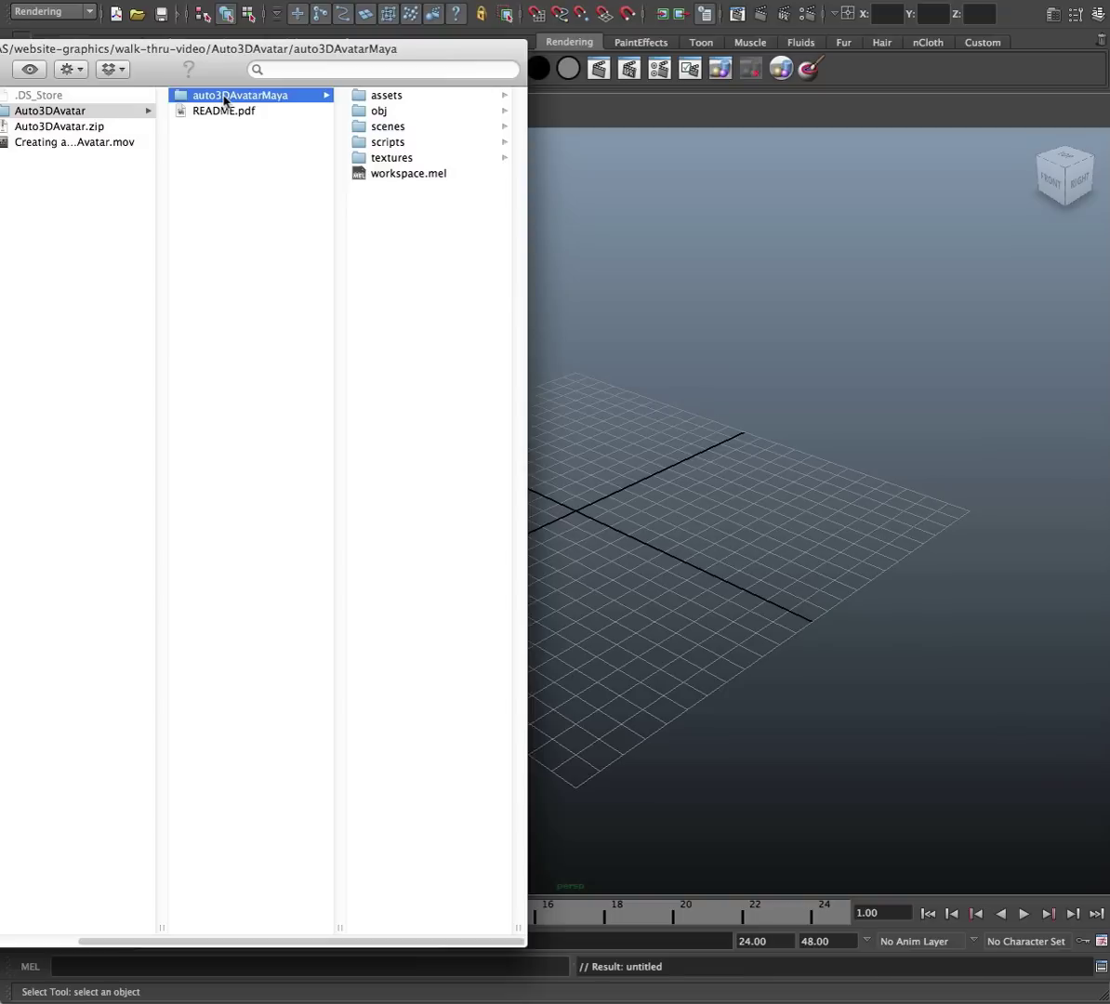
# Set auto3DAvatarMaya as the current Maya project.
pyautogui.click(307, 3)
pyautogui.click(65, 0)
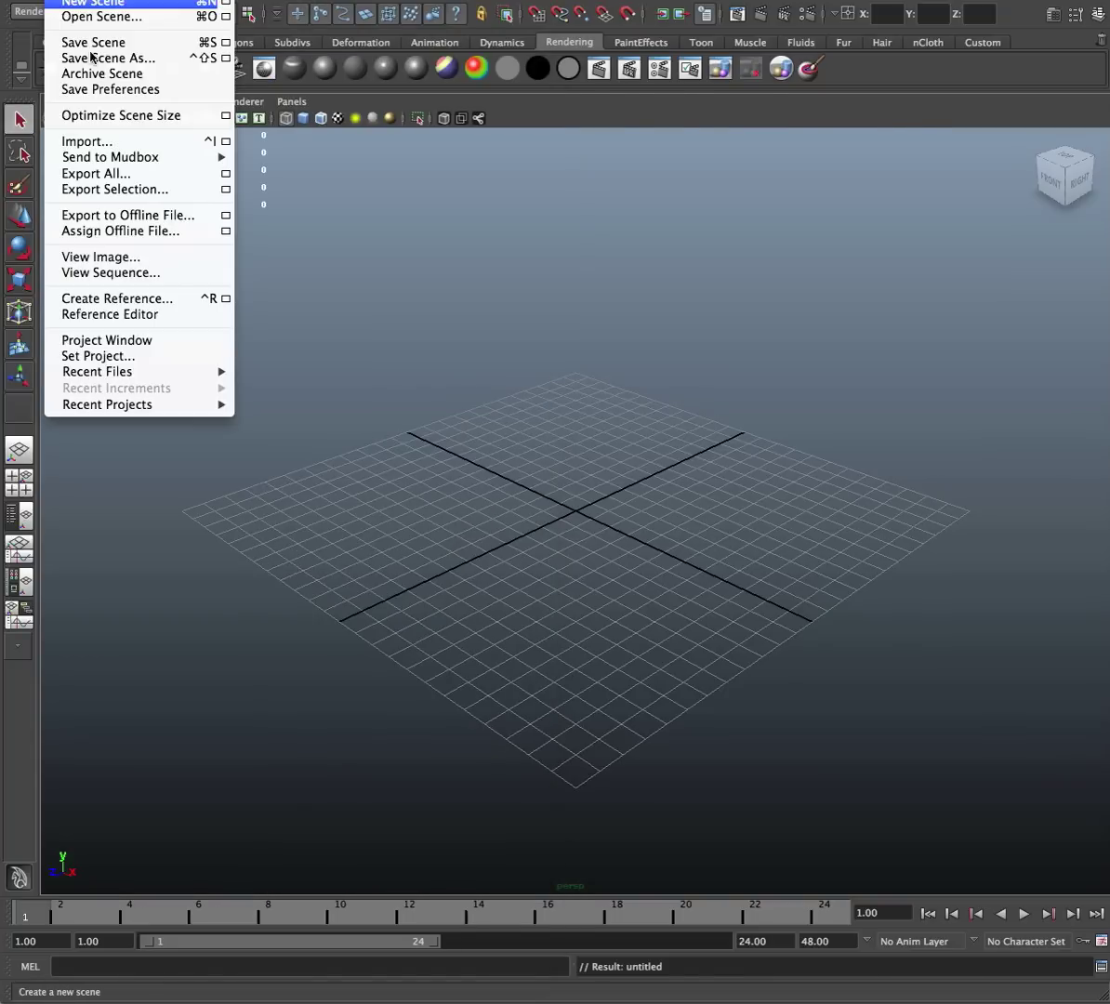
pyautogui.click(142, 358)
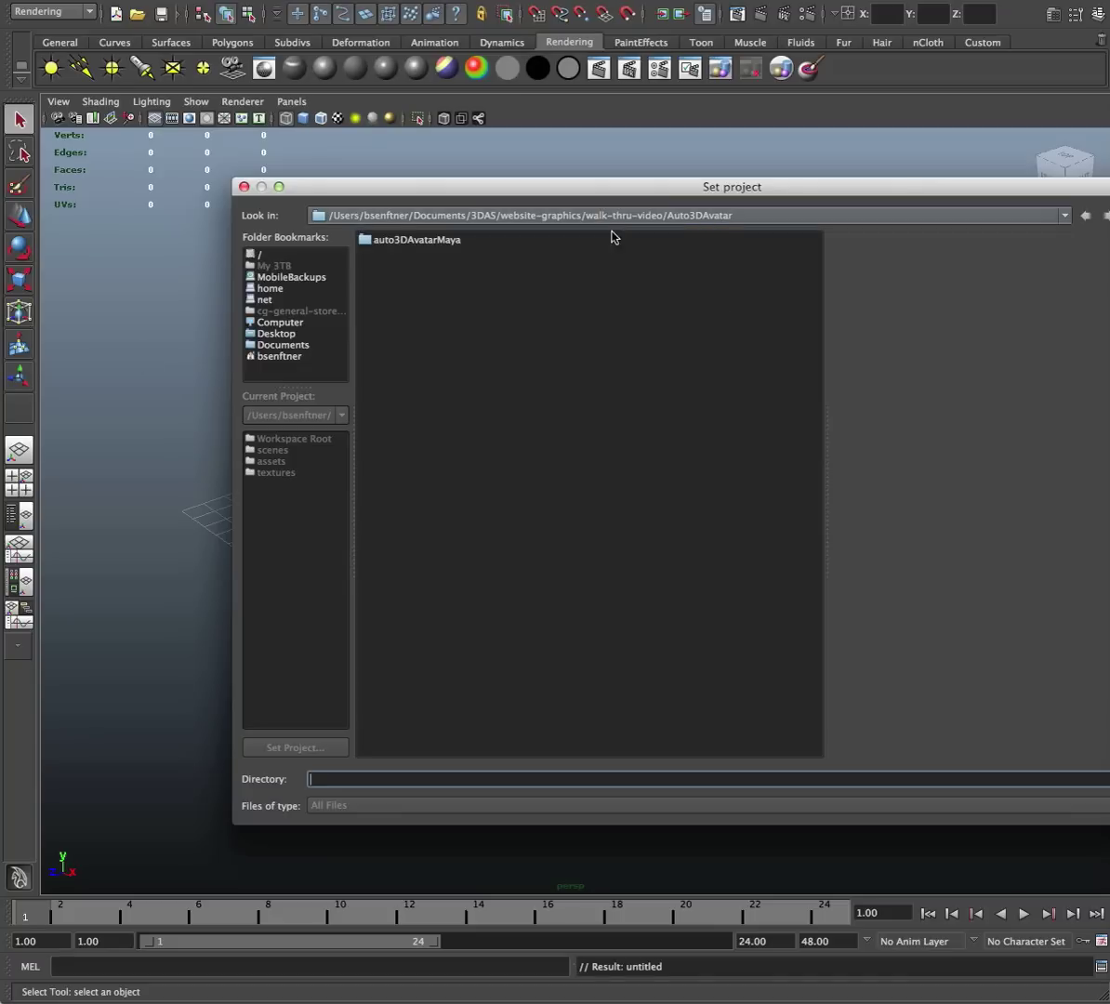
pyautogui.click(419, 240)
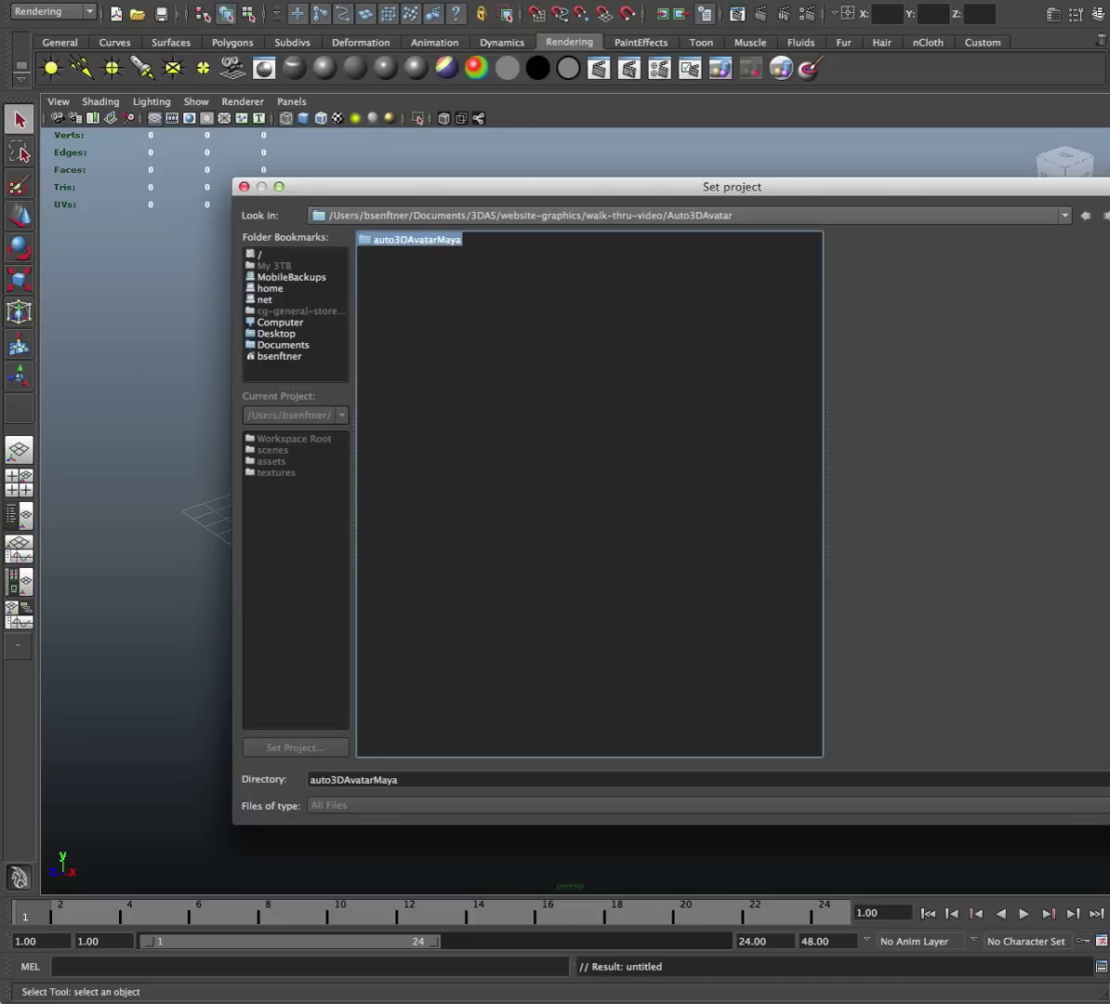
pyautogui.press('Return')
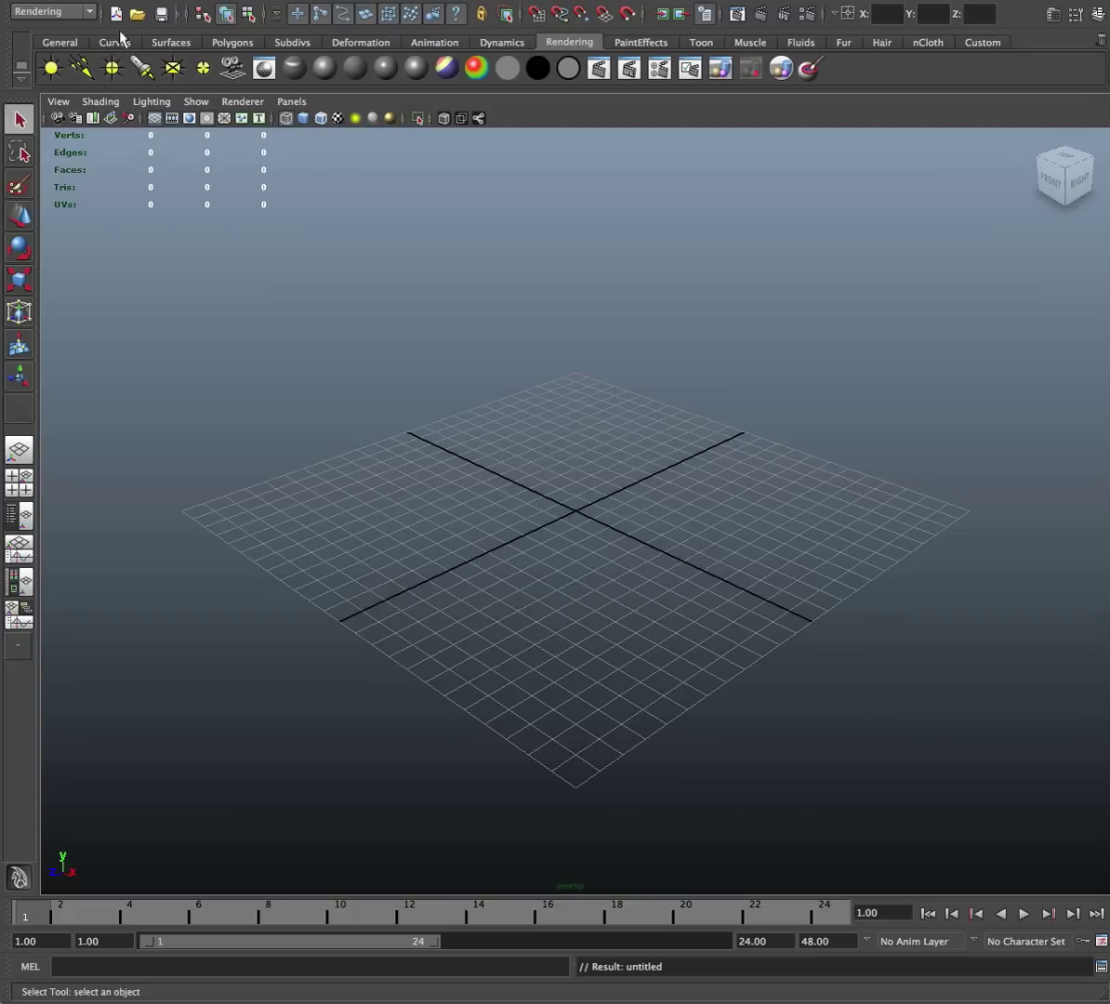
# Open the CGGS_FLIXOR_RIG_2012.ma rig scene.
pyautogui.click(65, 2)
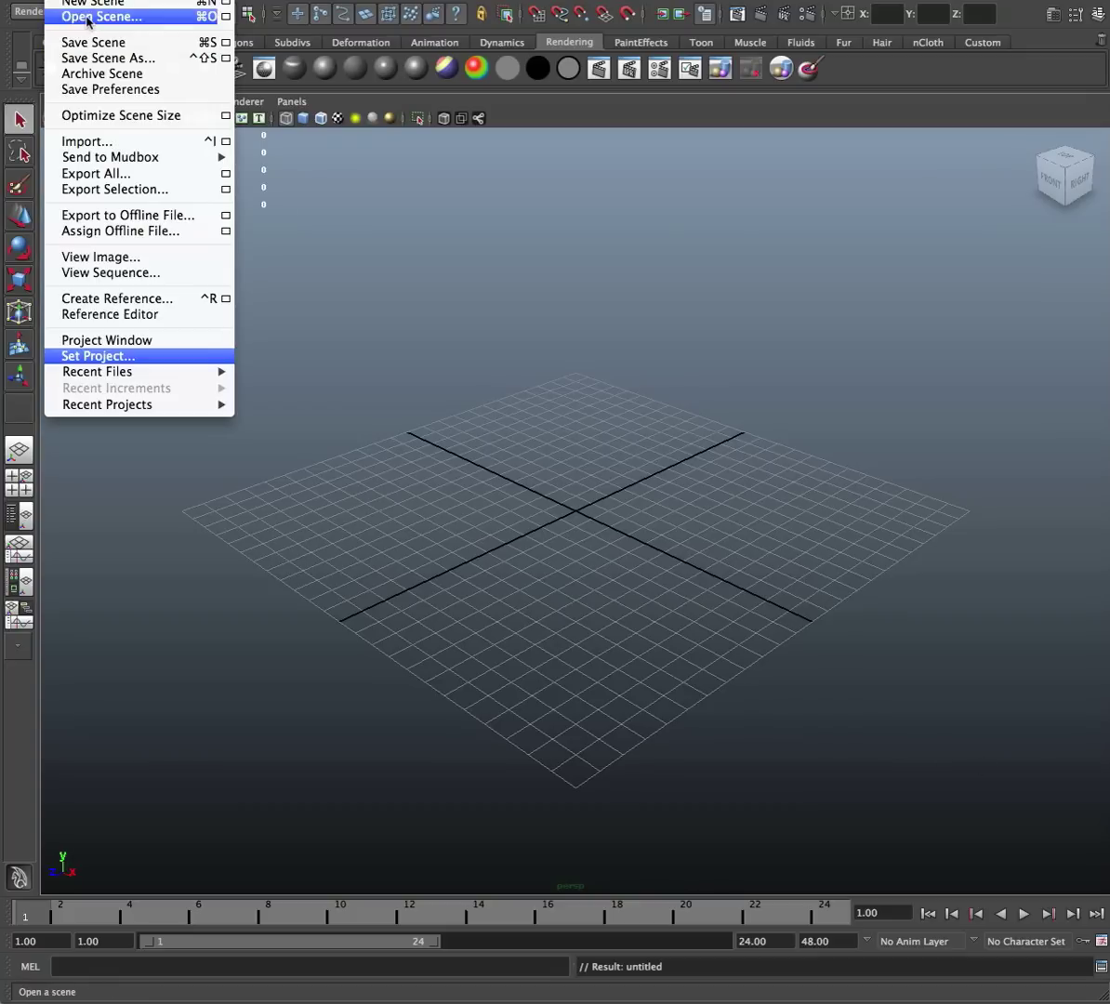
pyautogui.click(89, 17)
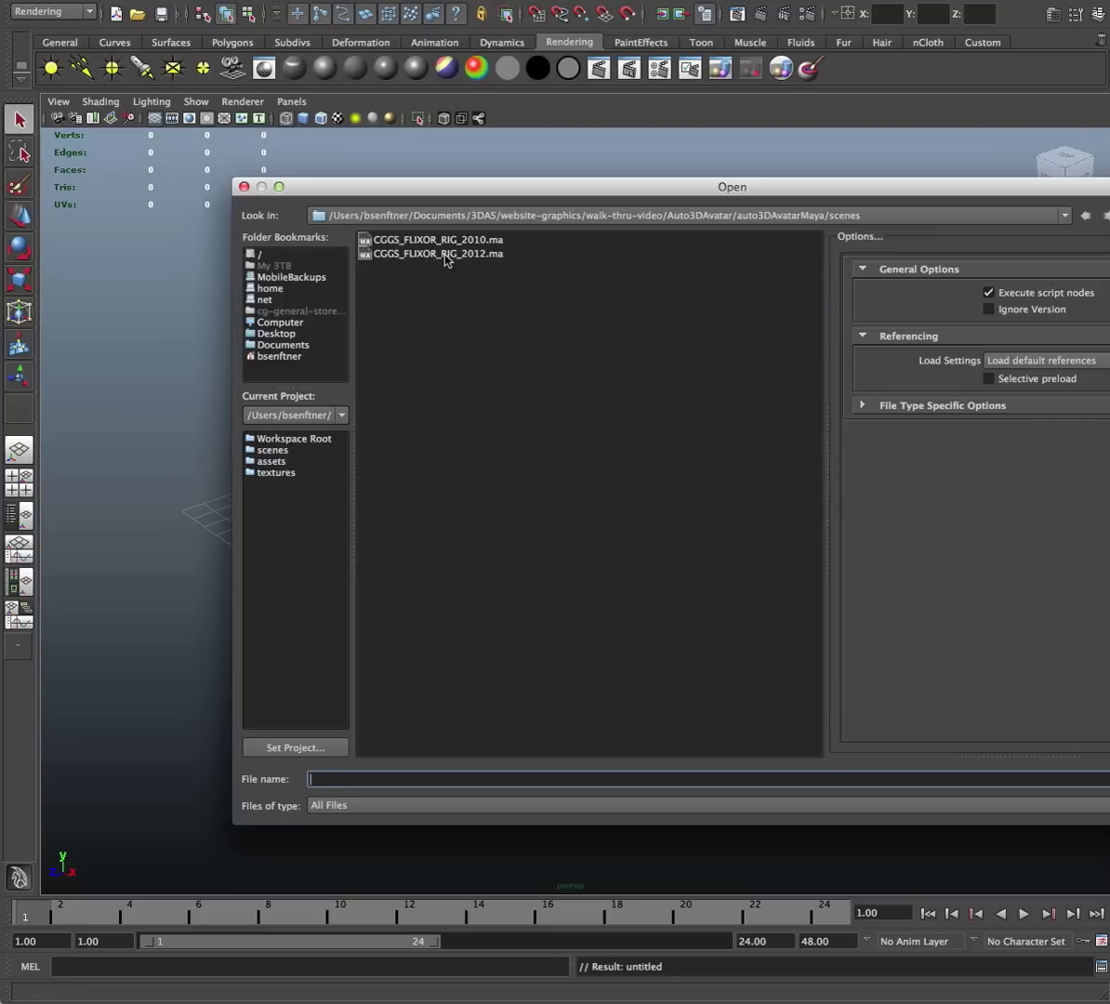
pyautogui.click(443, 253)
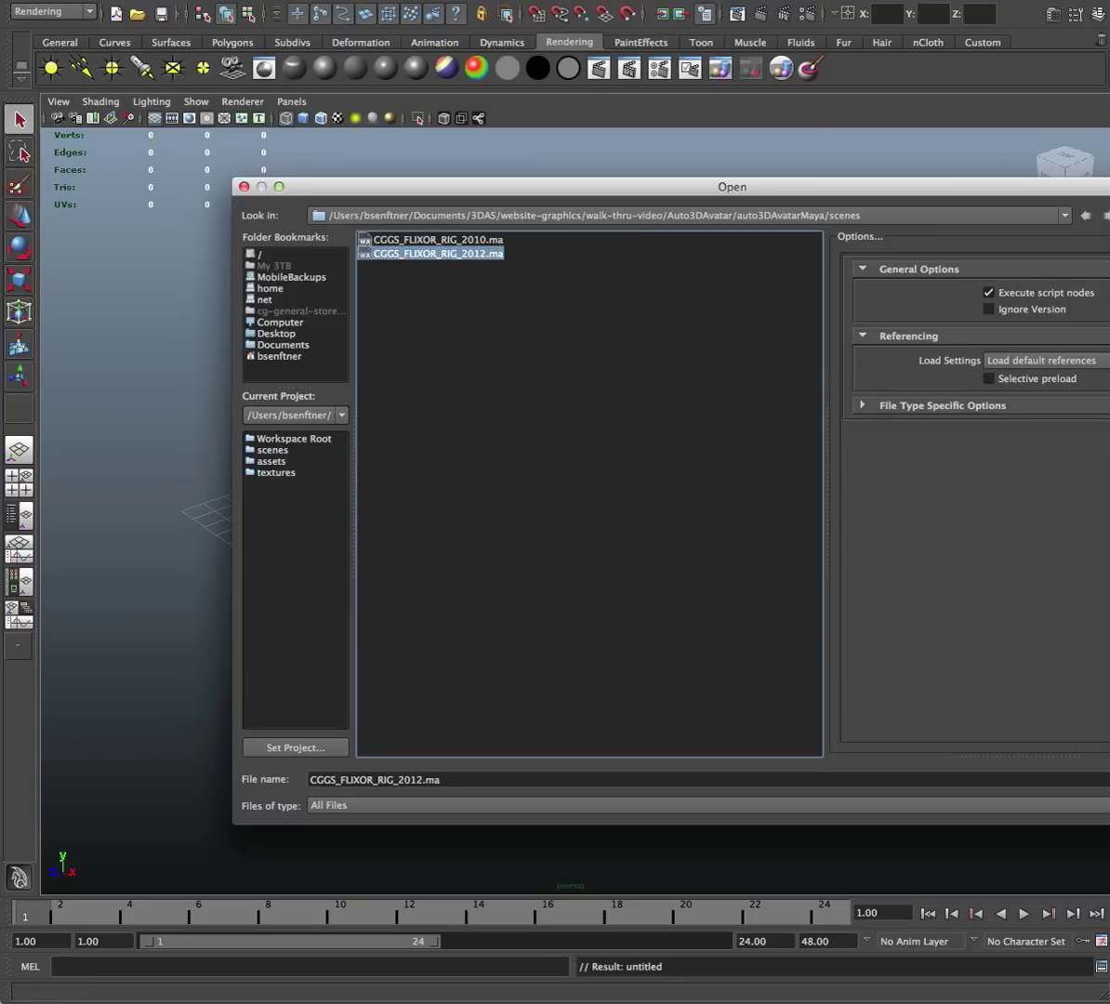
pyautogui.press('Return')
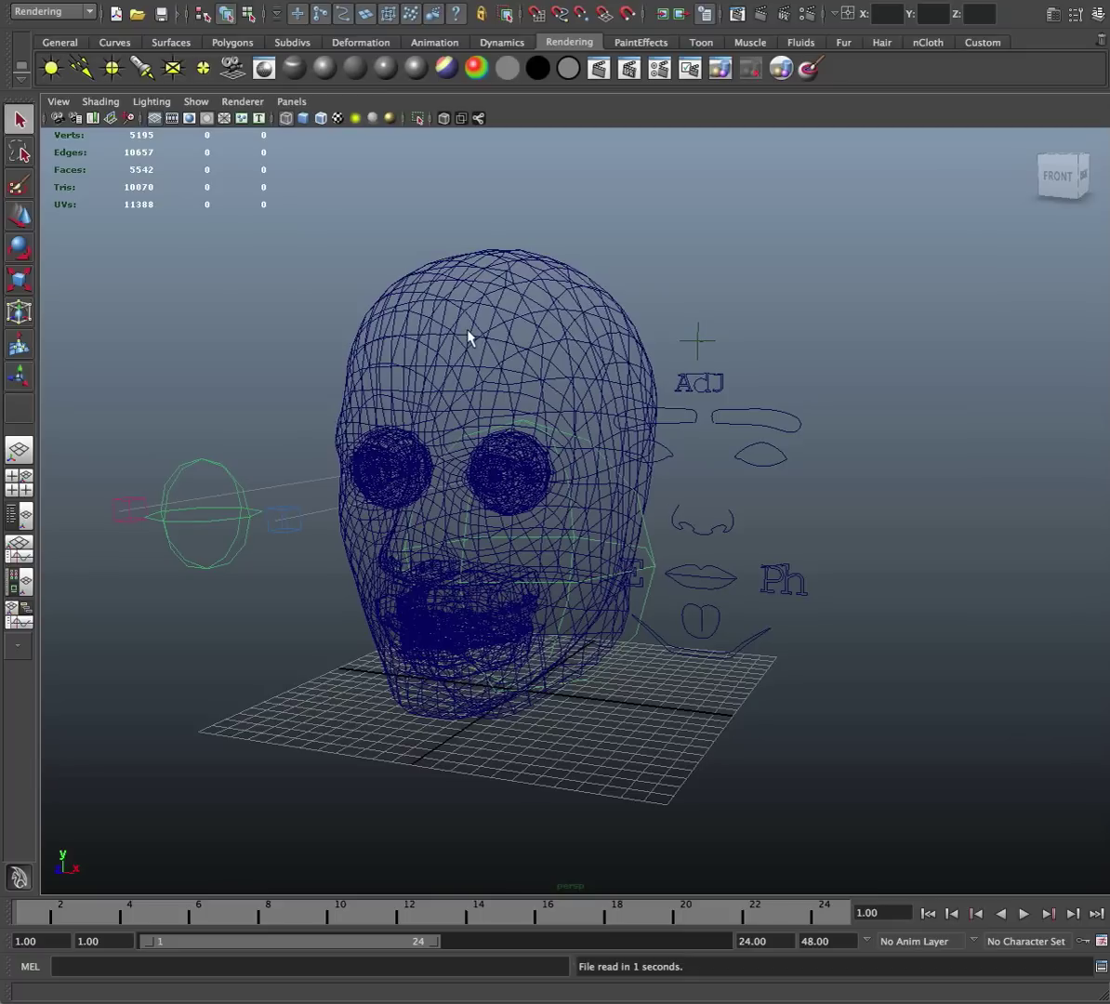
# Switch the viewport to Smooth Shade All and tumble around the head.
pyautogui.click(93, 101)
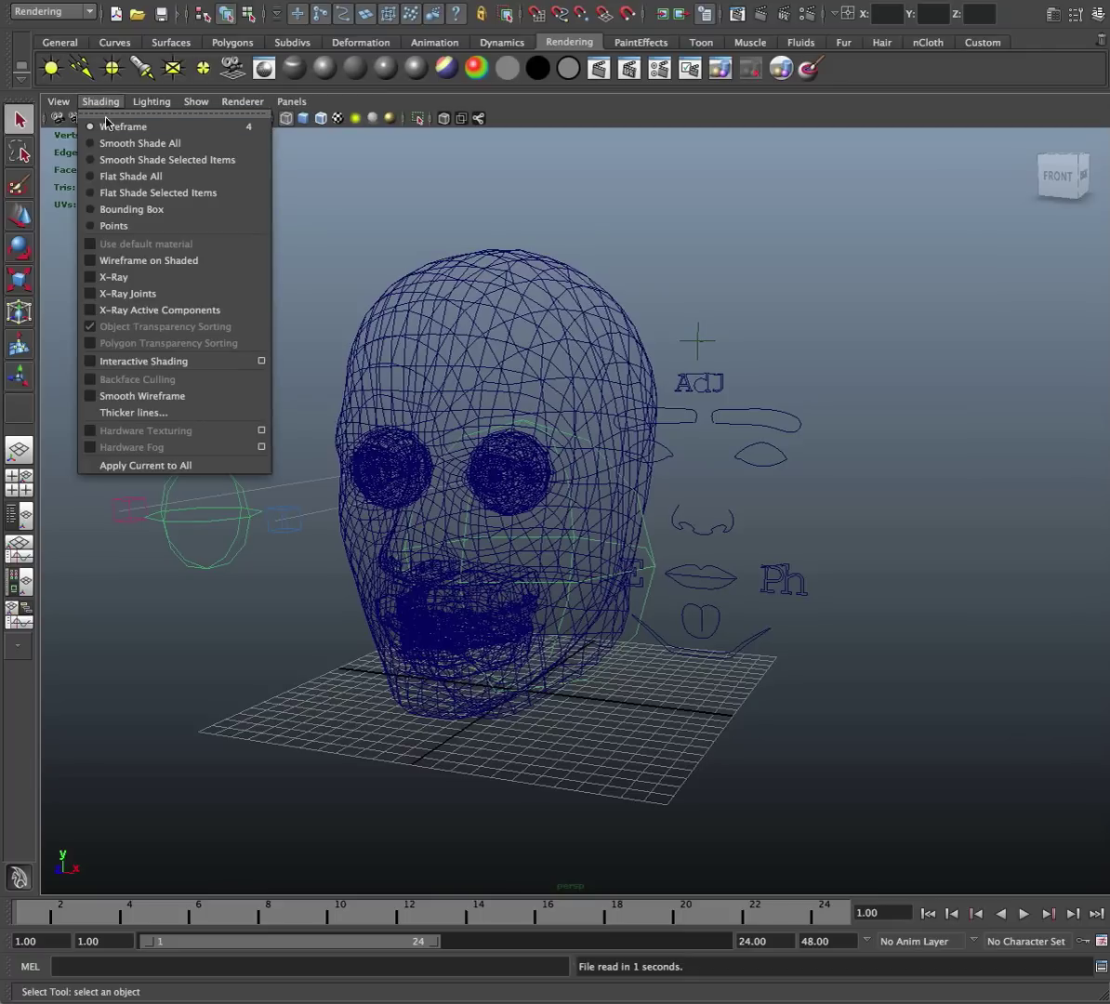
pyautogui.click(102, 121)
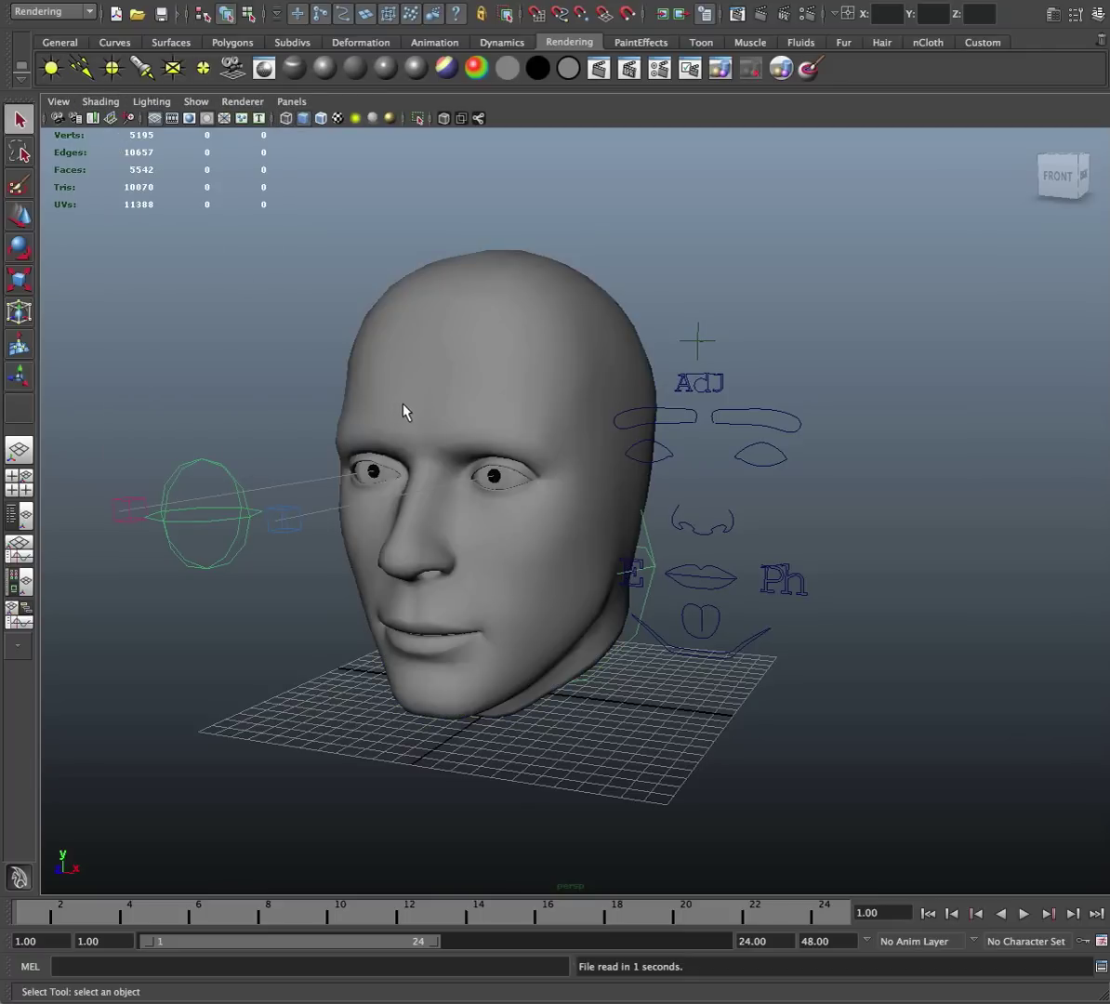
pyautogui.keyDown('alt'); pyautogui.moveTo(404, 409); pyautogui.dragTo(545, 388); pyautogui.keyUp('alt')
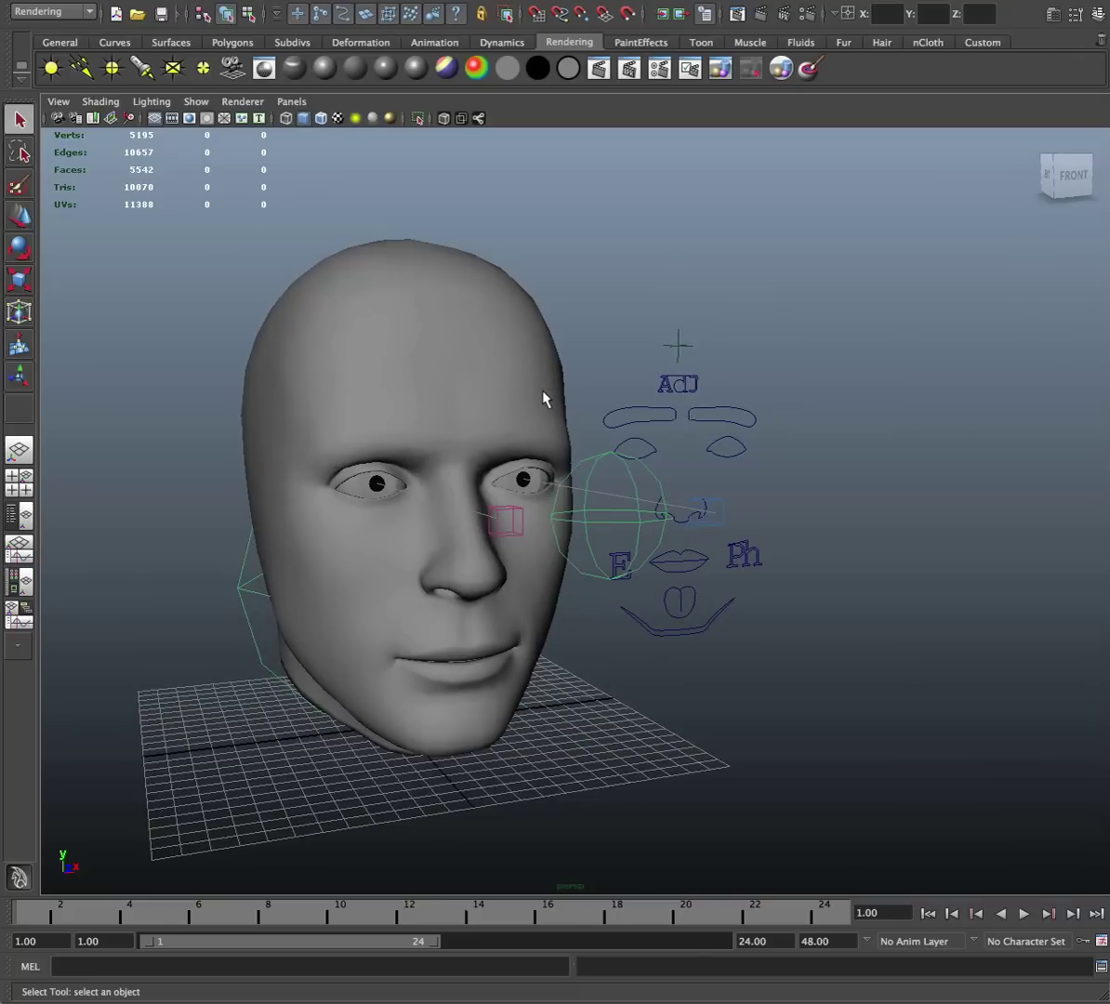
# Drag geometry.obj from Finder's obj folder into the Maya viewport, accepting the import warning.
pyautogui.press('super+Tab')
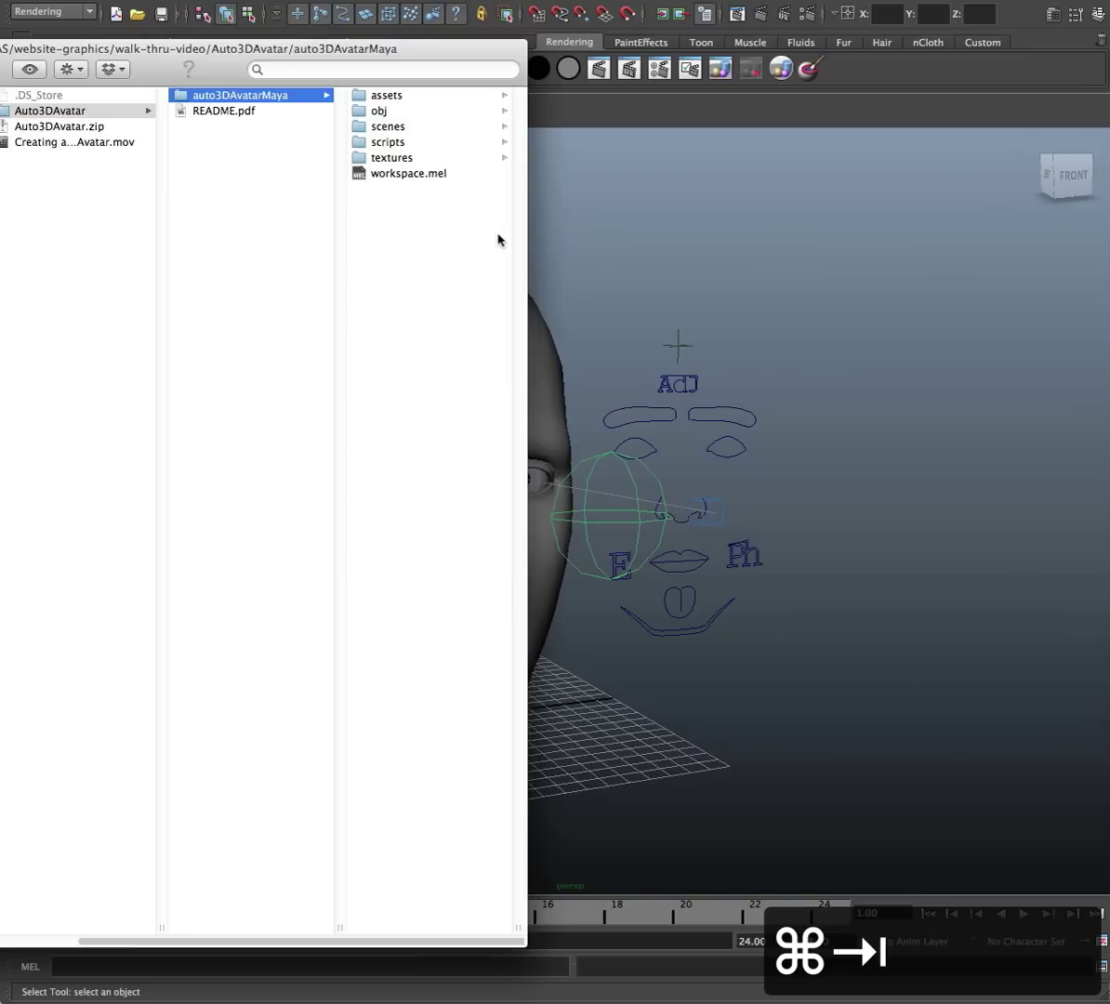
pyautogui.click(365, 110)
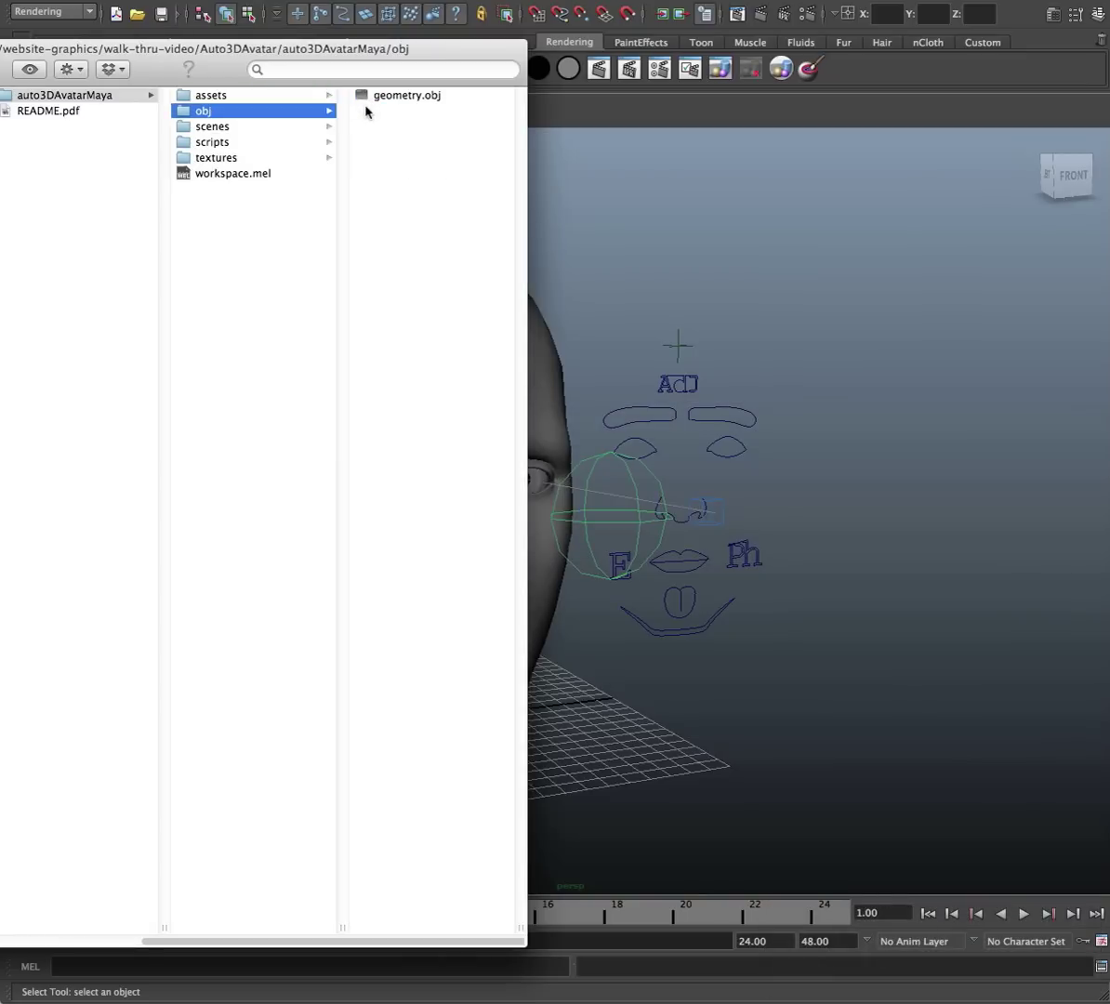
pyautogui.moveTo(366, 101); pyautogui.dragTo(852, 429)
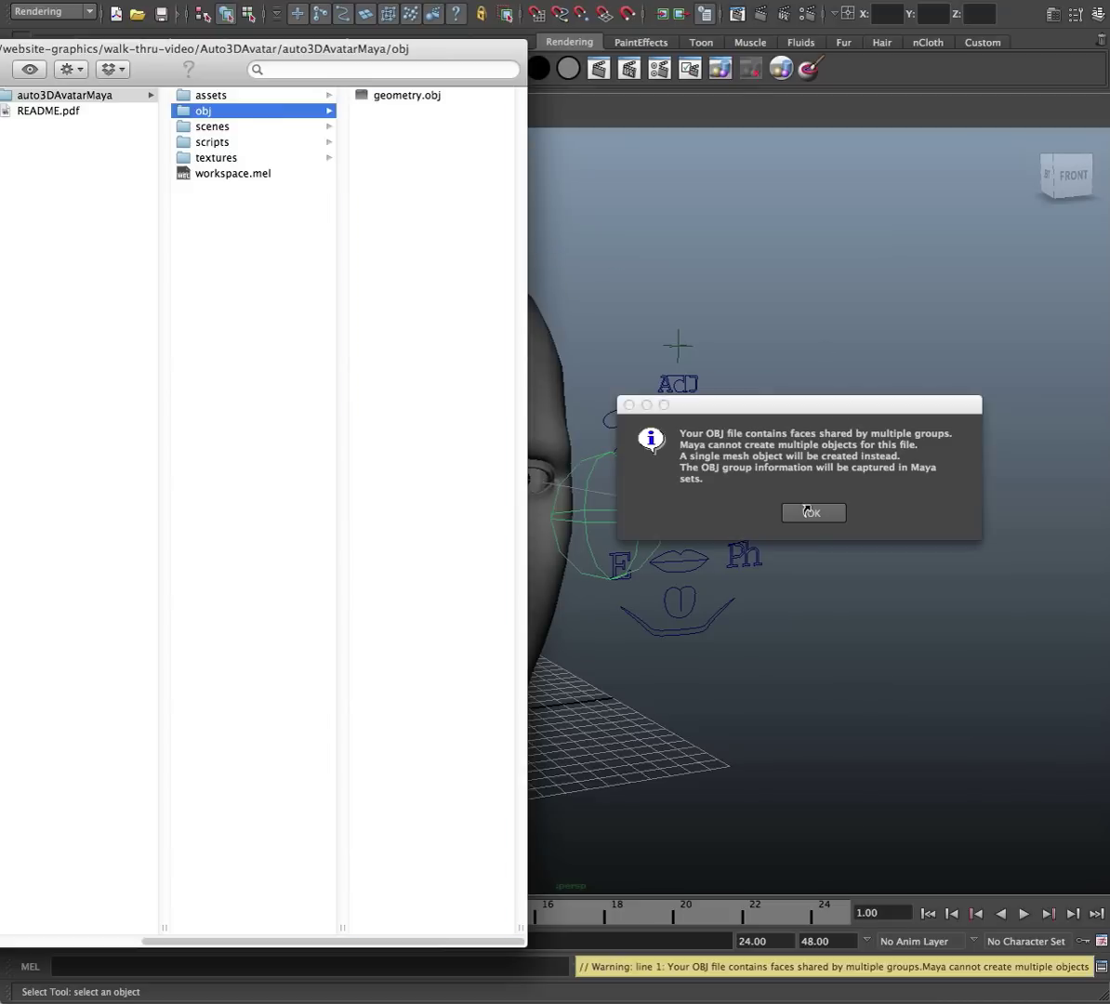
pyautogui.click(807, 511)
# Move the imported geometry.obj head about 27.7 units along X, beside the rig head.
pyautogui.click(443, 346)
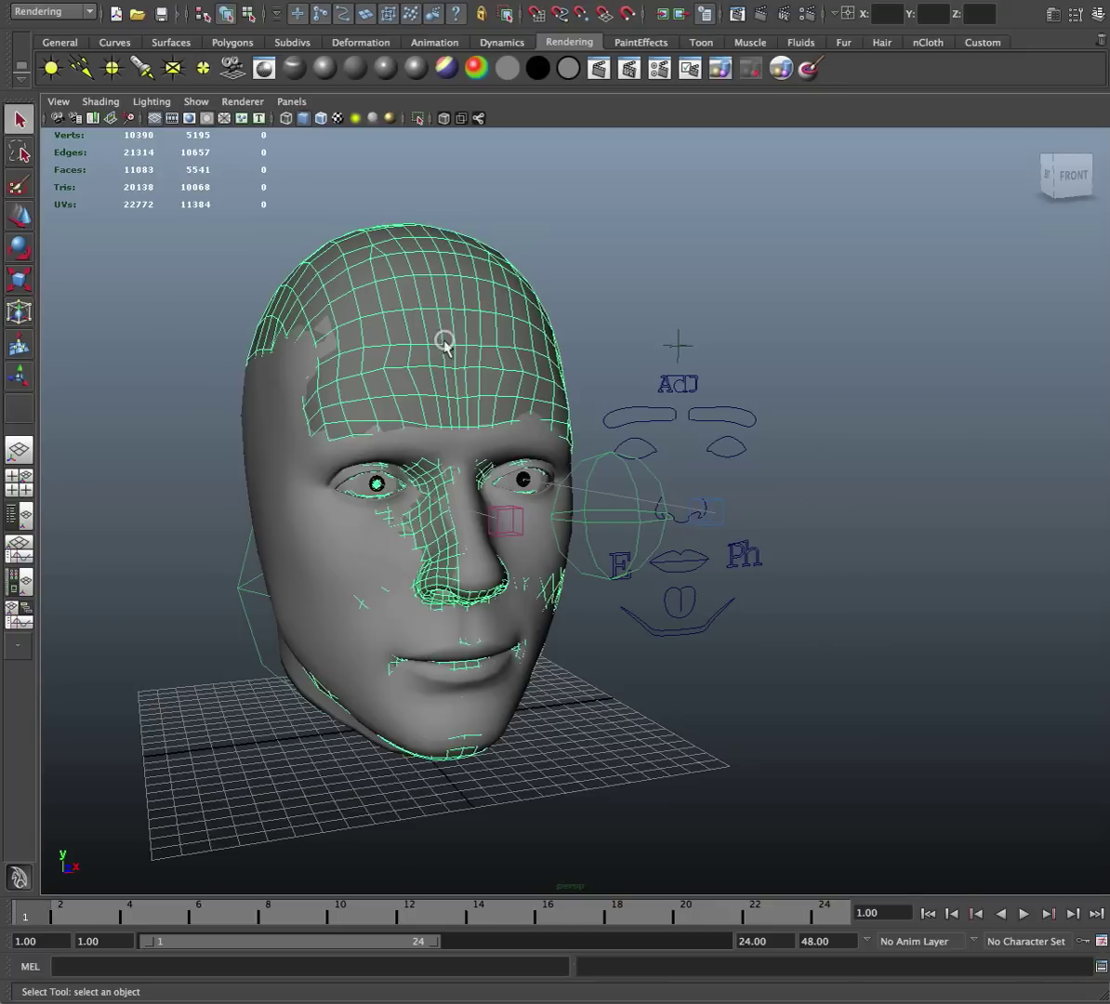
pyautogui.click(19, 216)
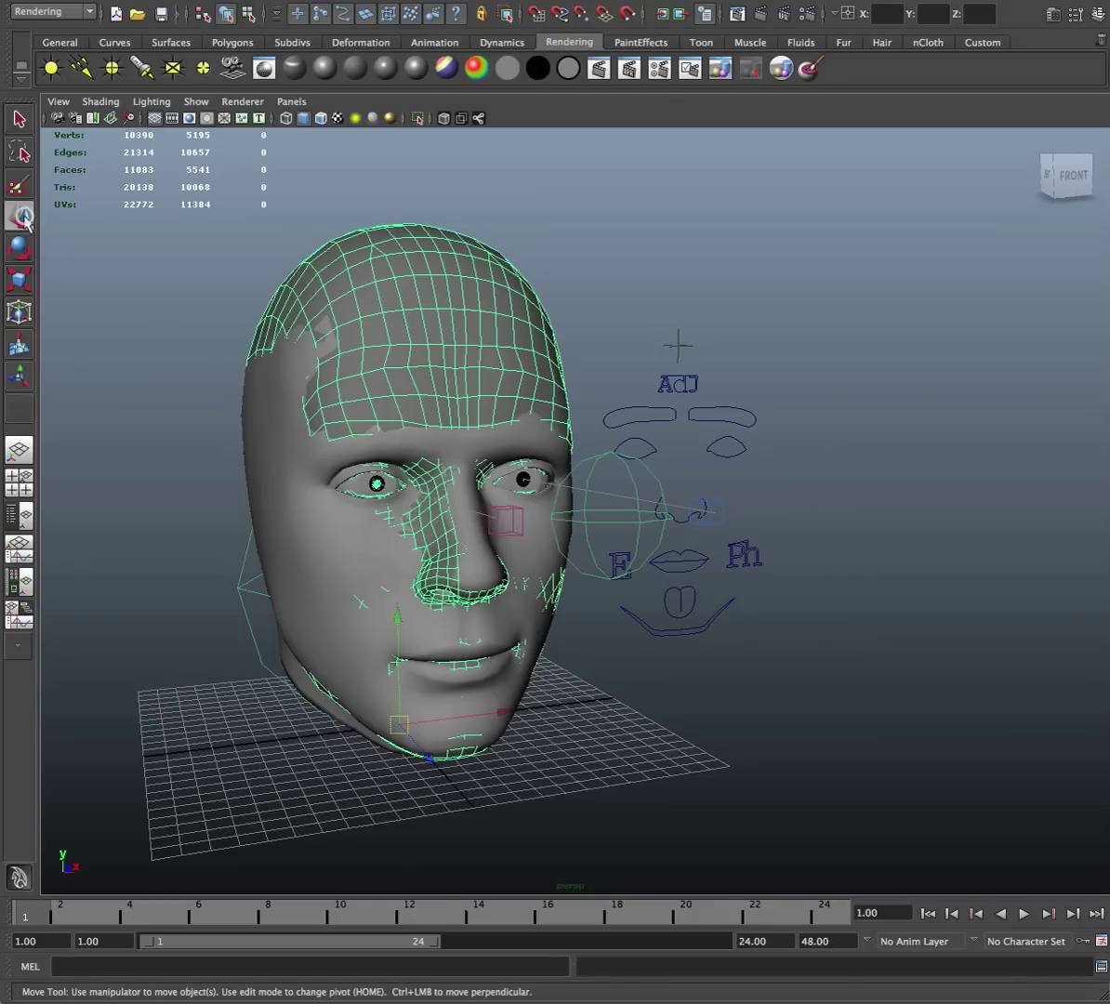
pyautogui.moveTo(507, 717); pyautogui.dragTo(934, 660)
pyautogui.keyDown('alt'); pyautogui.moveTo(860, 713); pyautogui.dragTo(800, 625); pyautogui.keyUp('alt')
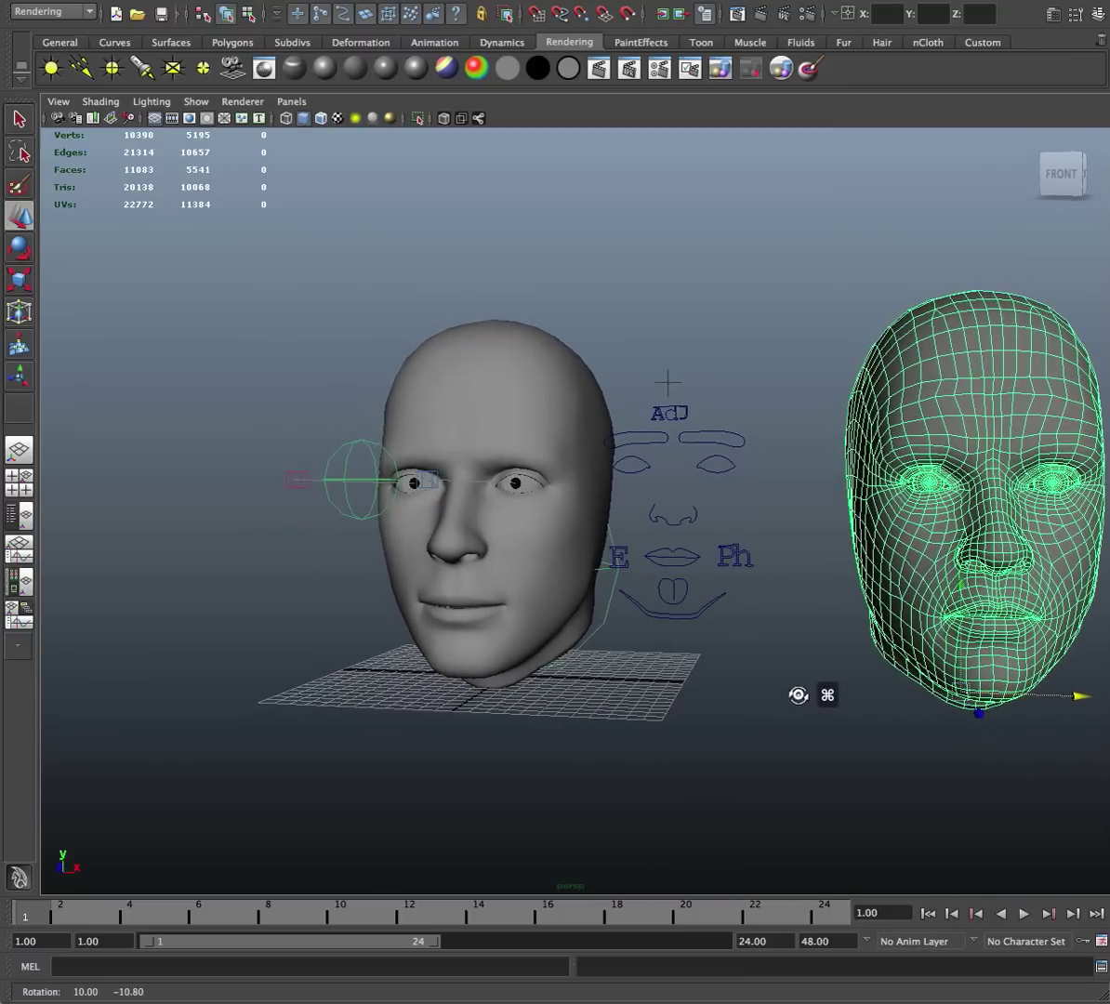
pyautogui.click(528, 584)
pyautogui.click(915, 581)
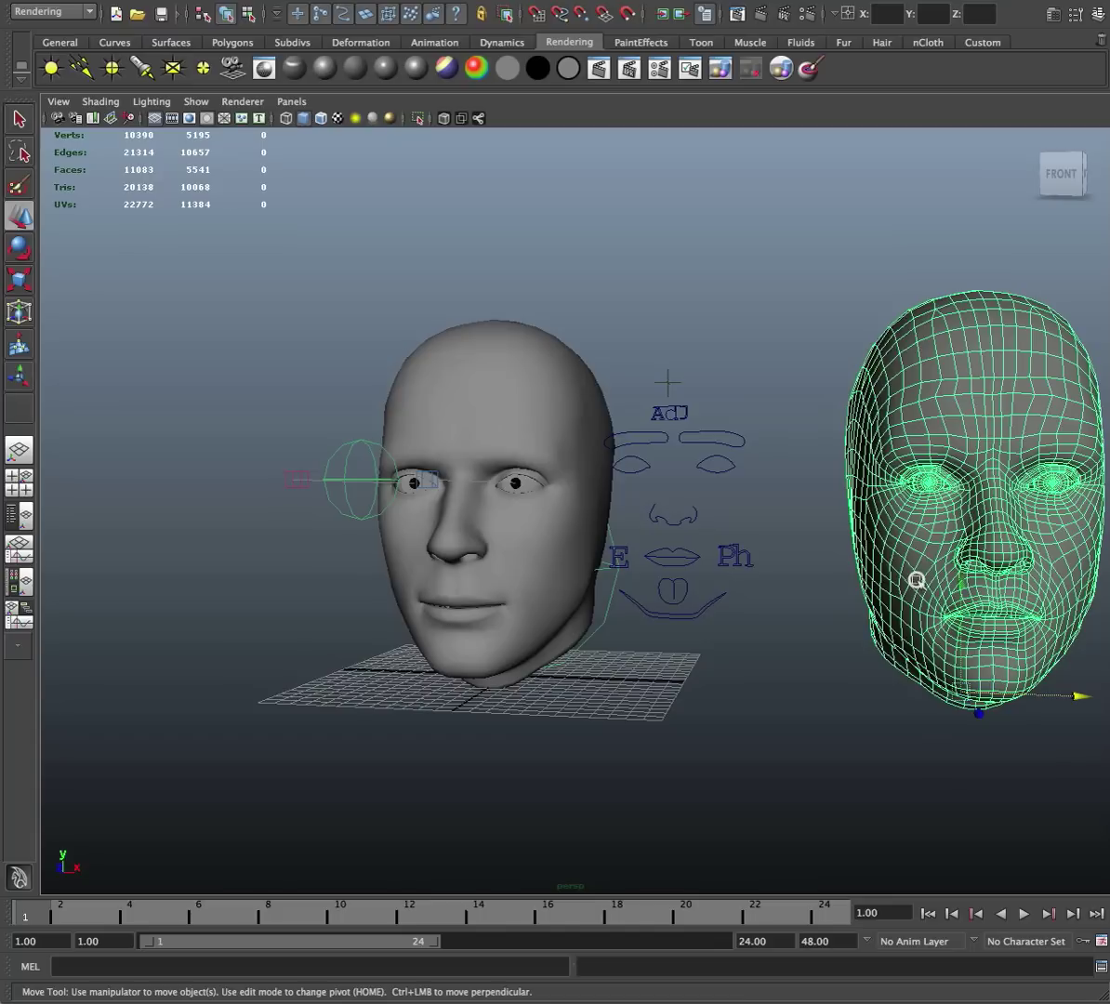
# Run Auto3DAvatarConnect(); then load and connect geometry_polySurface1 to the rig.
pyautogui.click(295, 966)
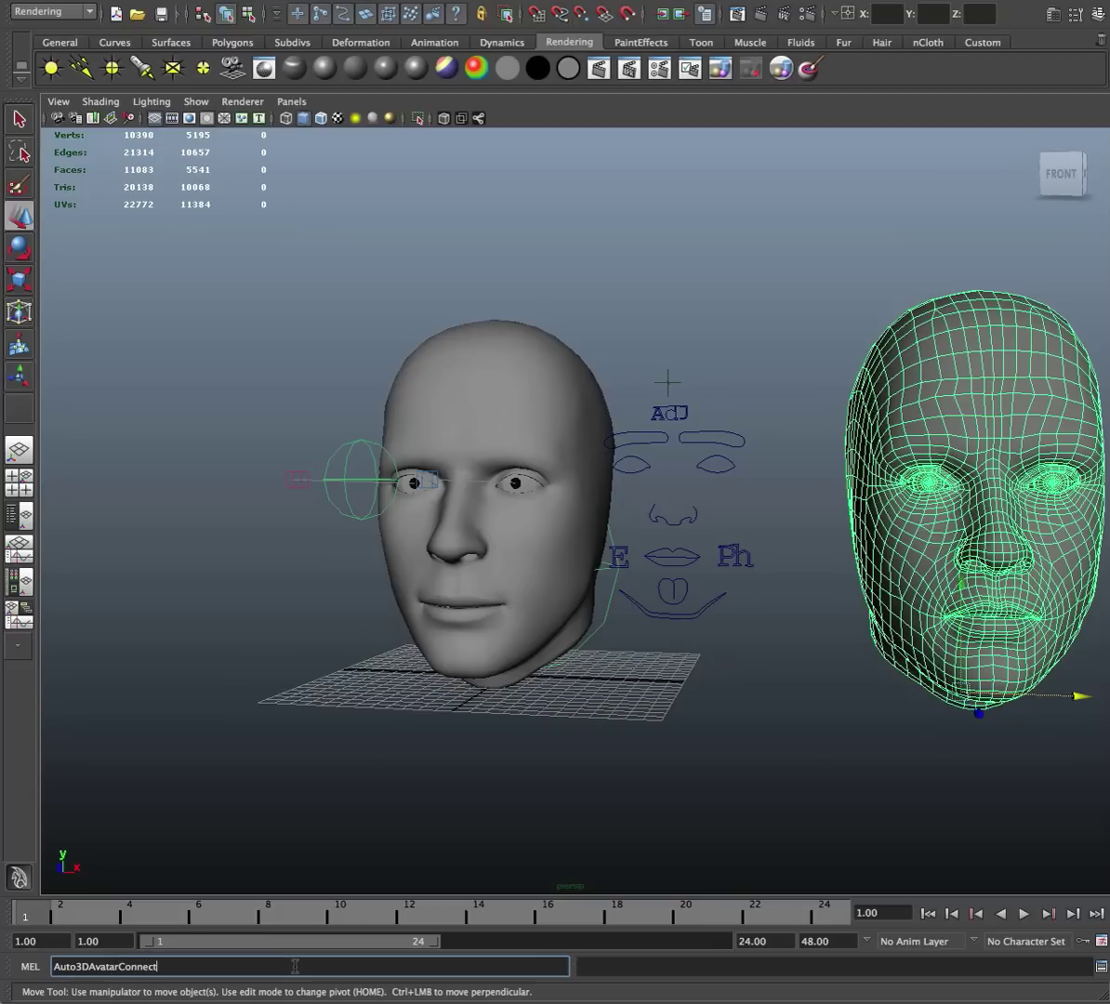
pyautogui.press('Return')
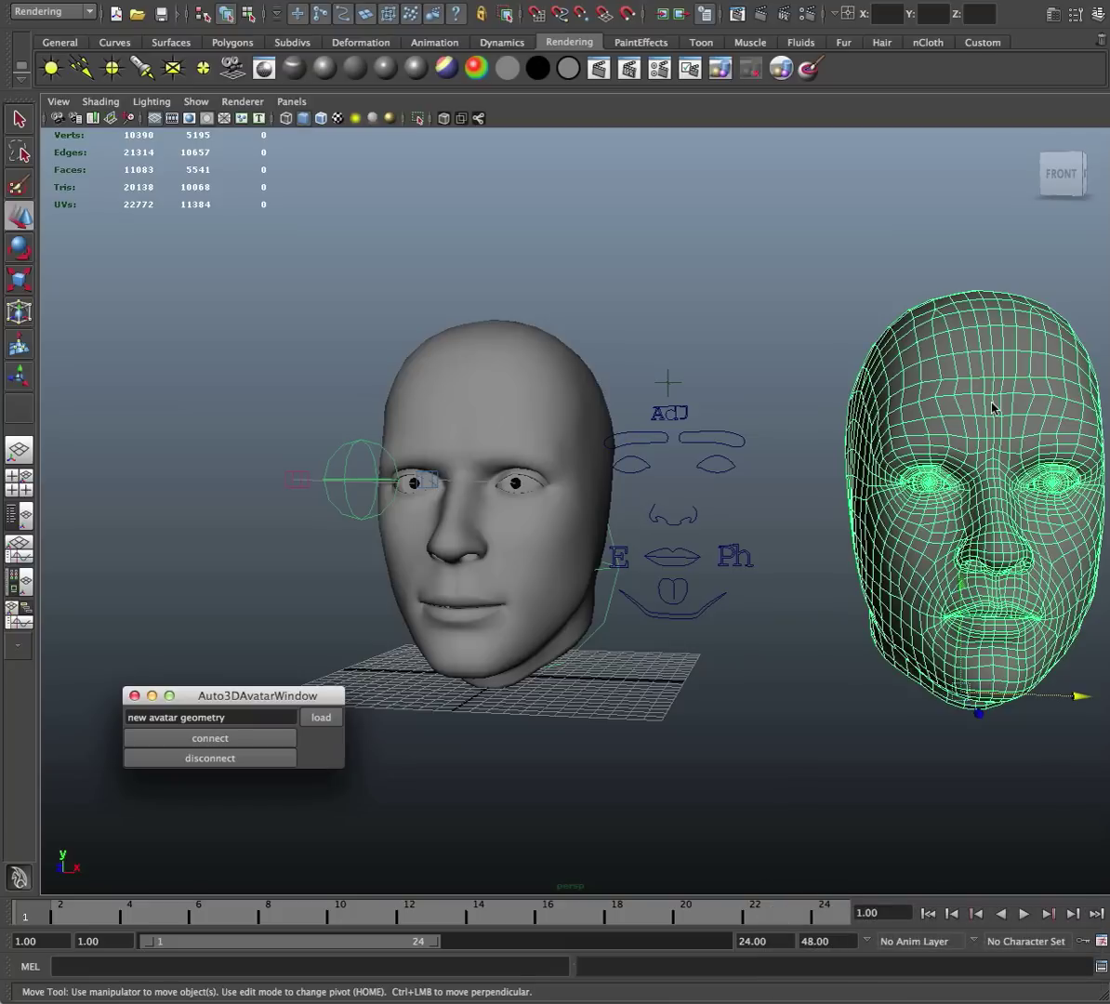
pyautogui.click(321, 719)
pyautogui.click(228, 738)
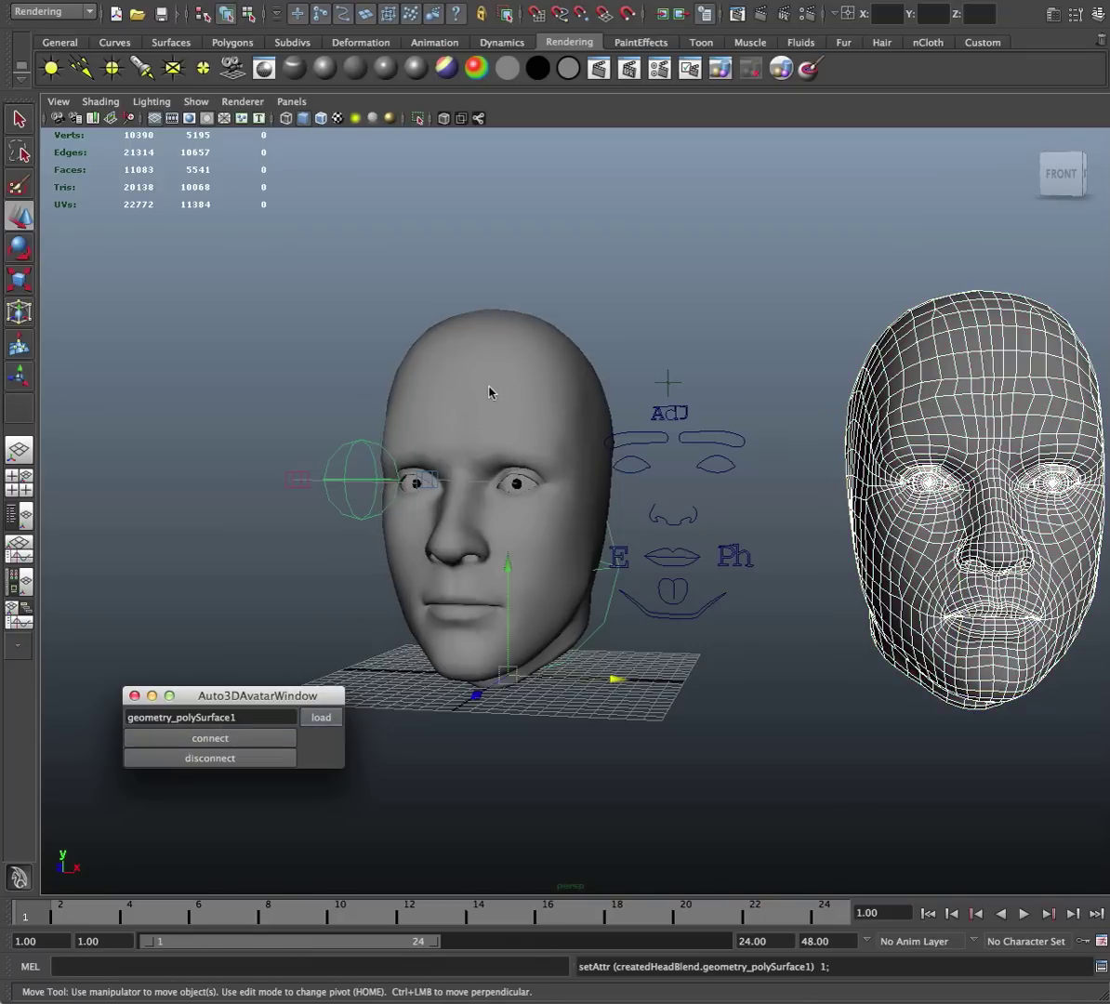
# Close the Auto3DAvatarWindow and select the wireframe reference head for hiding.
pyautogui.click(134, 696)
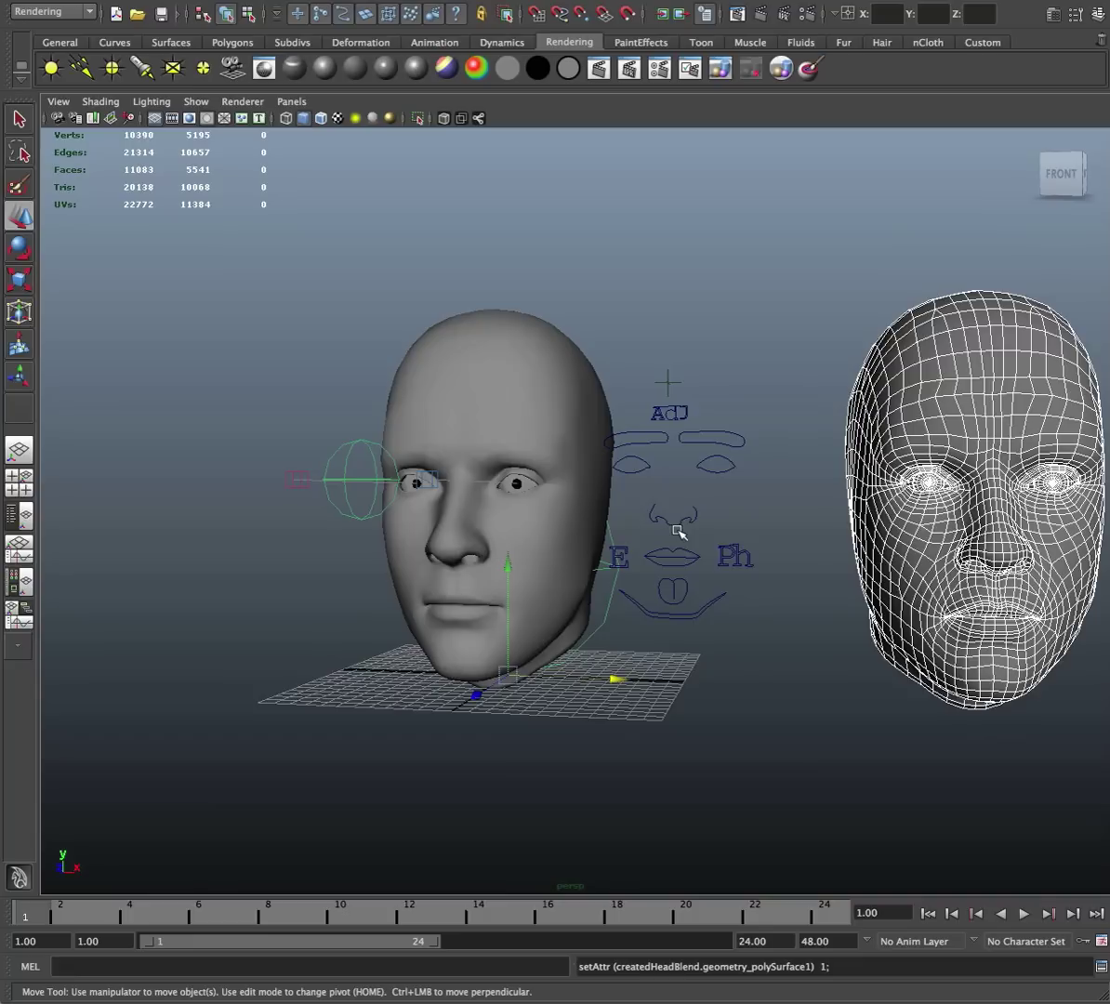
pyautogui.click(915, 347)
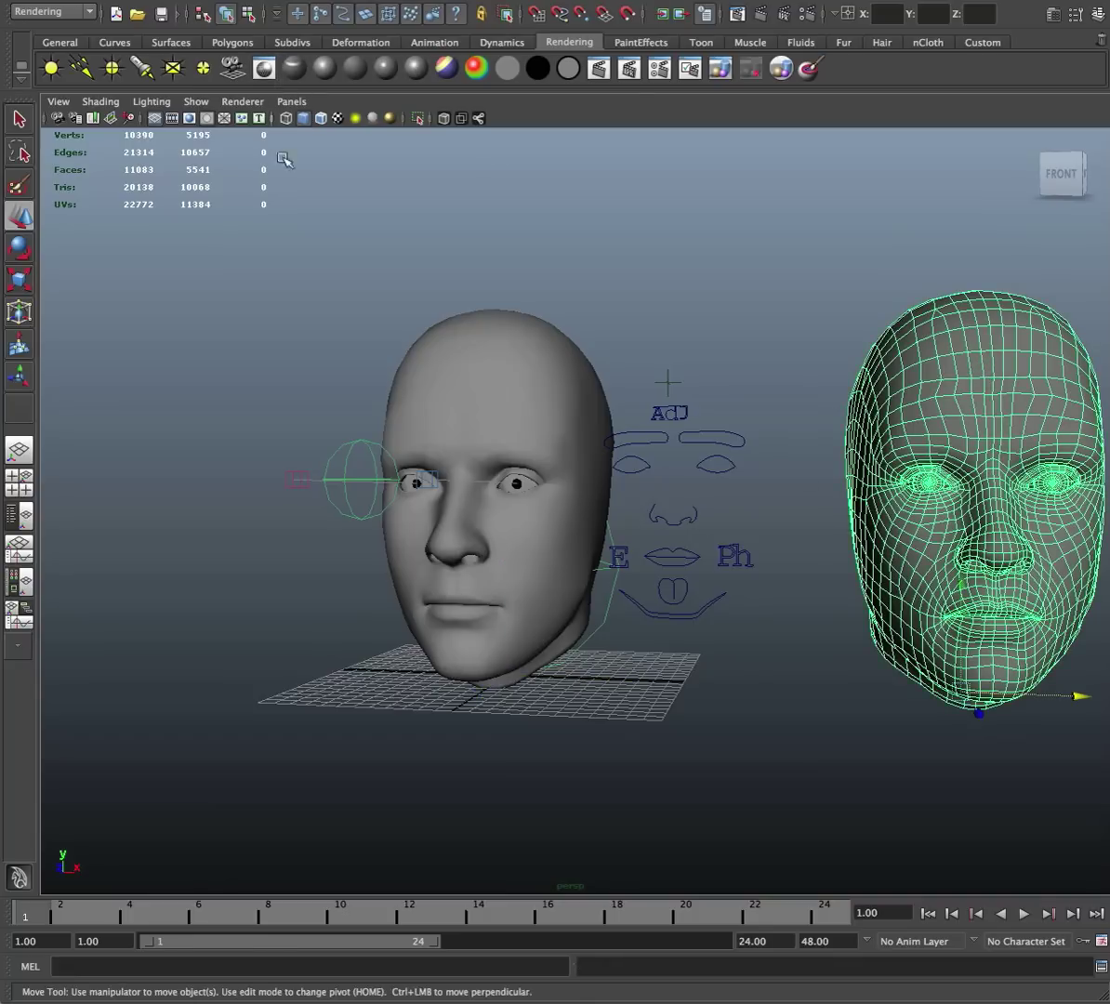
pyautogui.click(243, 0)
# Hide the wireframe reference head and turn on Hardware Texturing to show skin and eye textures.
pyautogui.moveTo(339, 58)
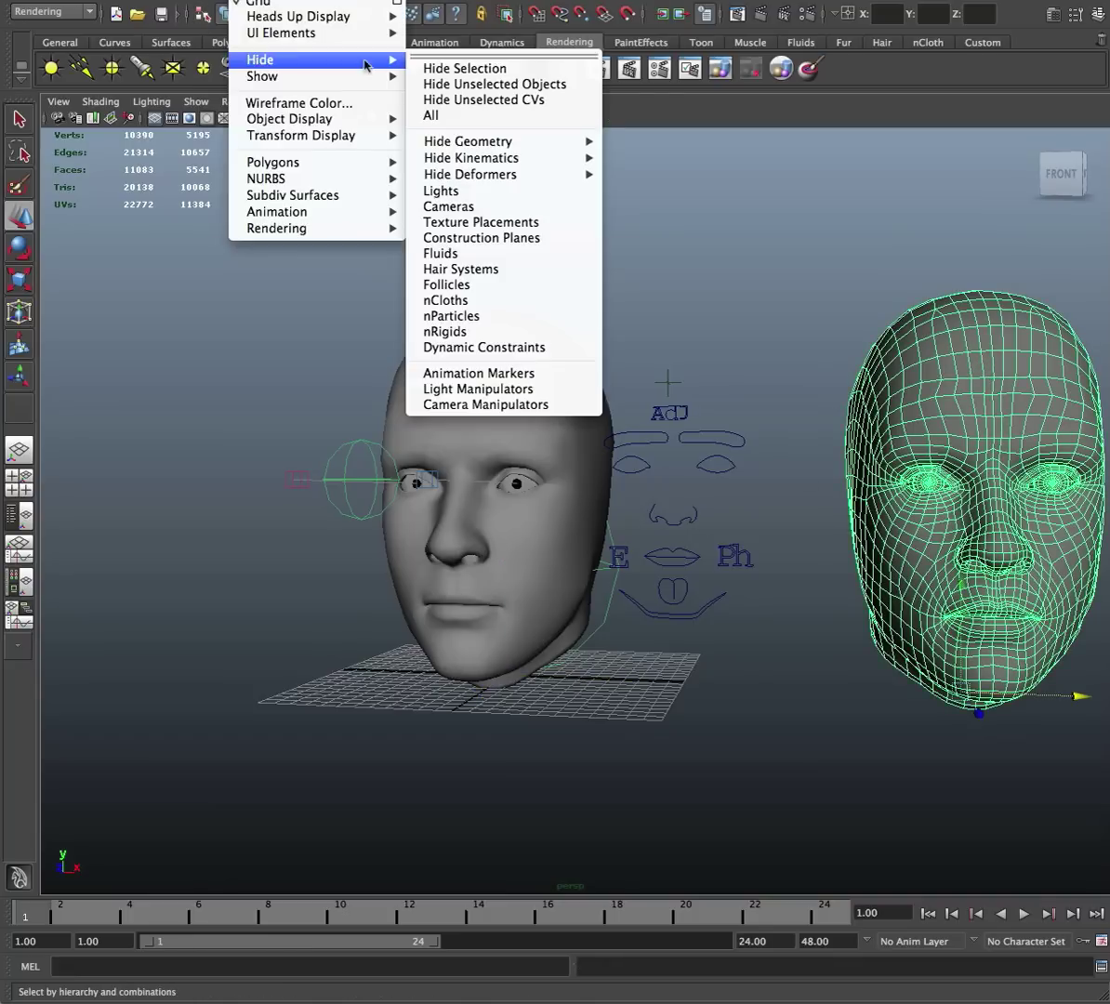
pyautogui.click(462, 70)
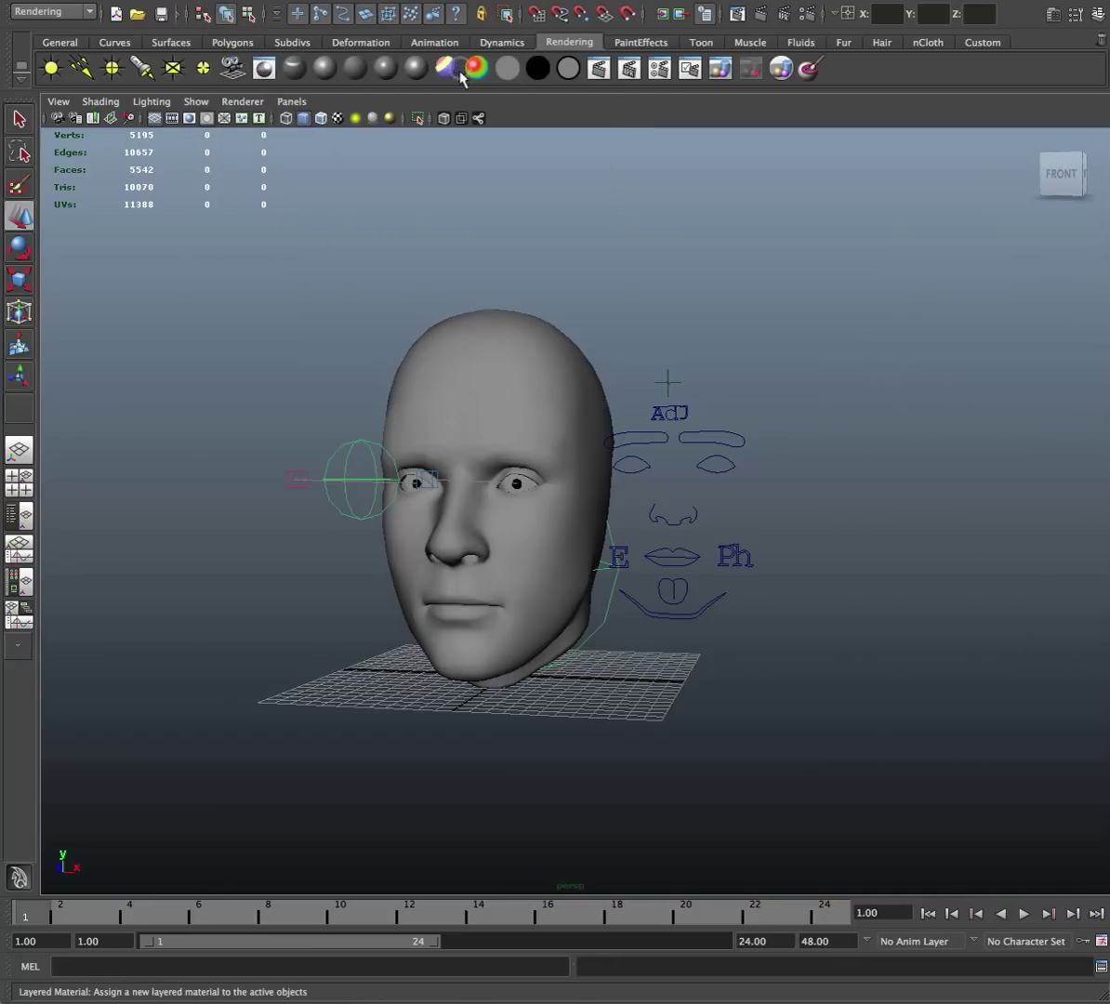
pyautogui.click(467, 398)
pyautogui.click(100, 101)
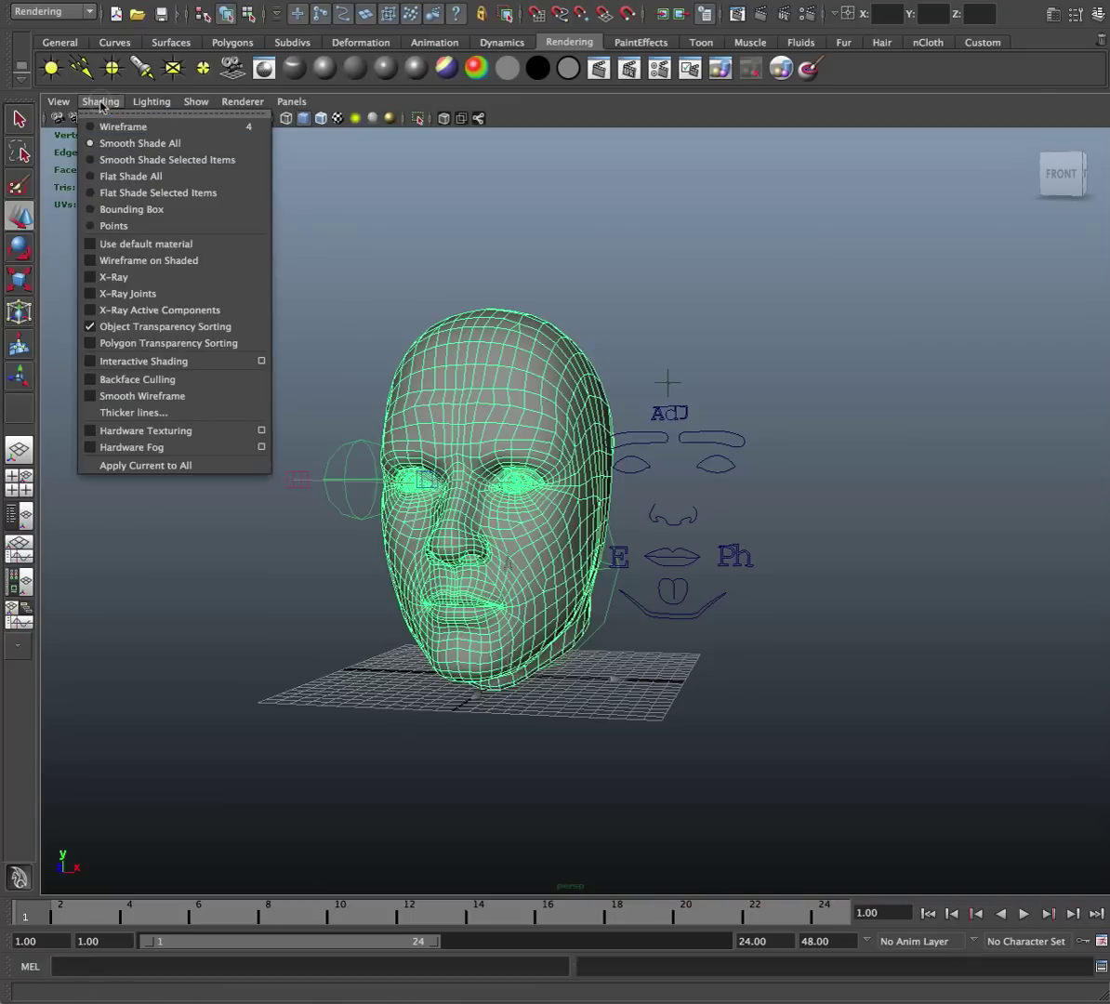
pyautogui.click(131, 431)
pyautogui.click(159, 409)
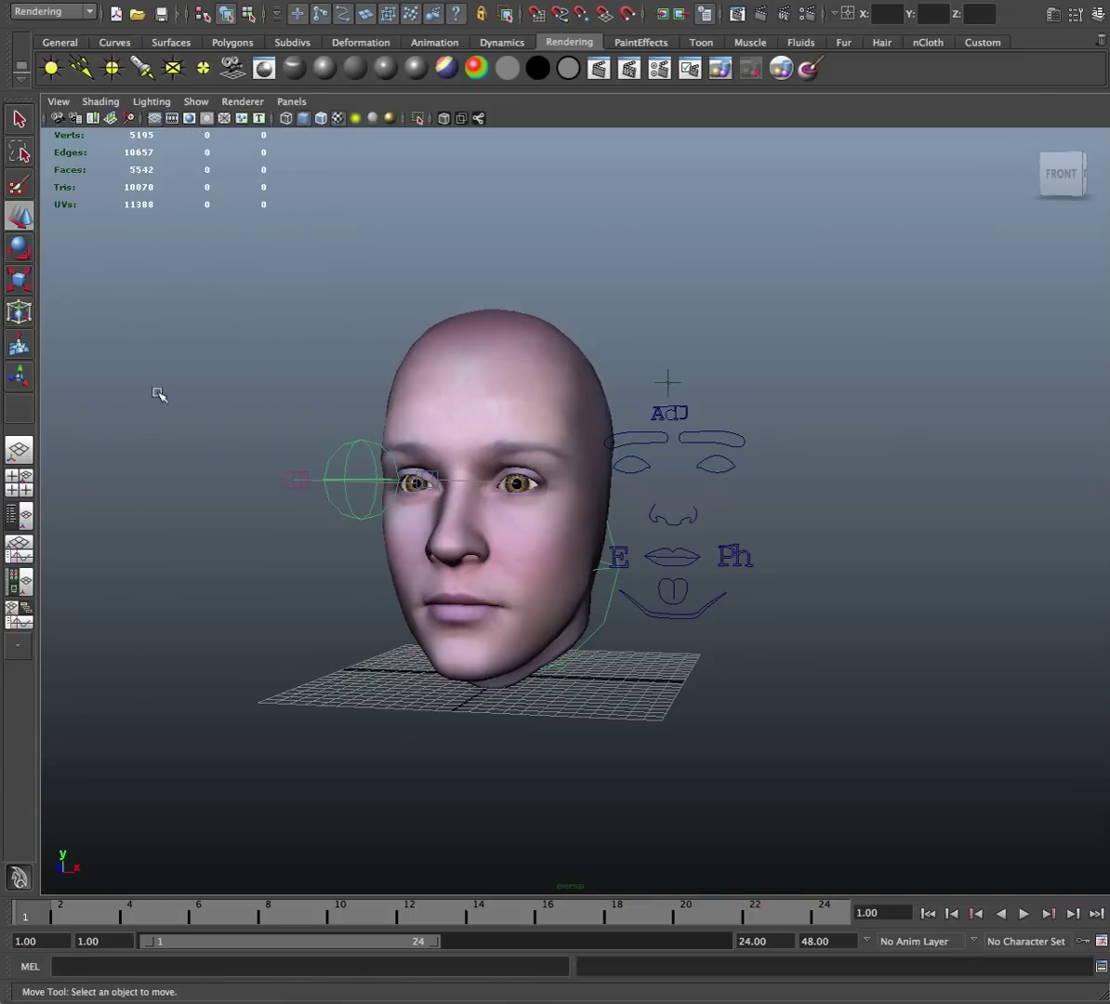
pyautogui.keyDown('alt'); pyautogui.moveTo(158, 391); pyautogui.dragTo(257, 382); pyautogui.keyUp('alt')
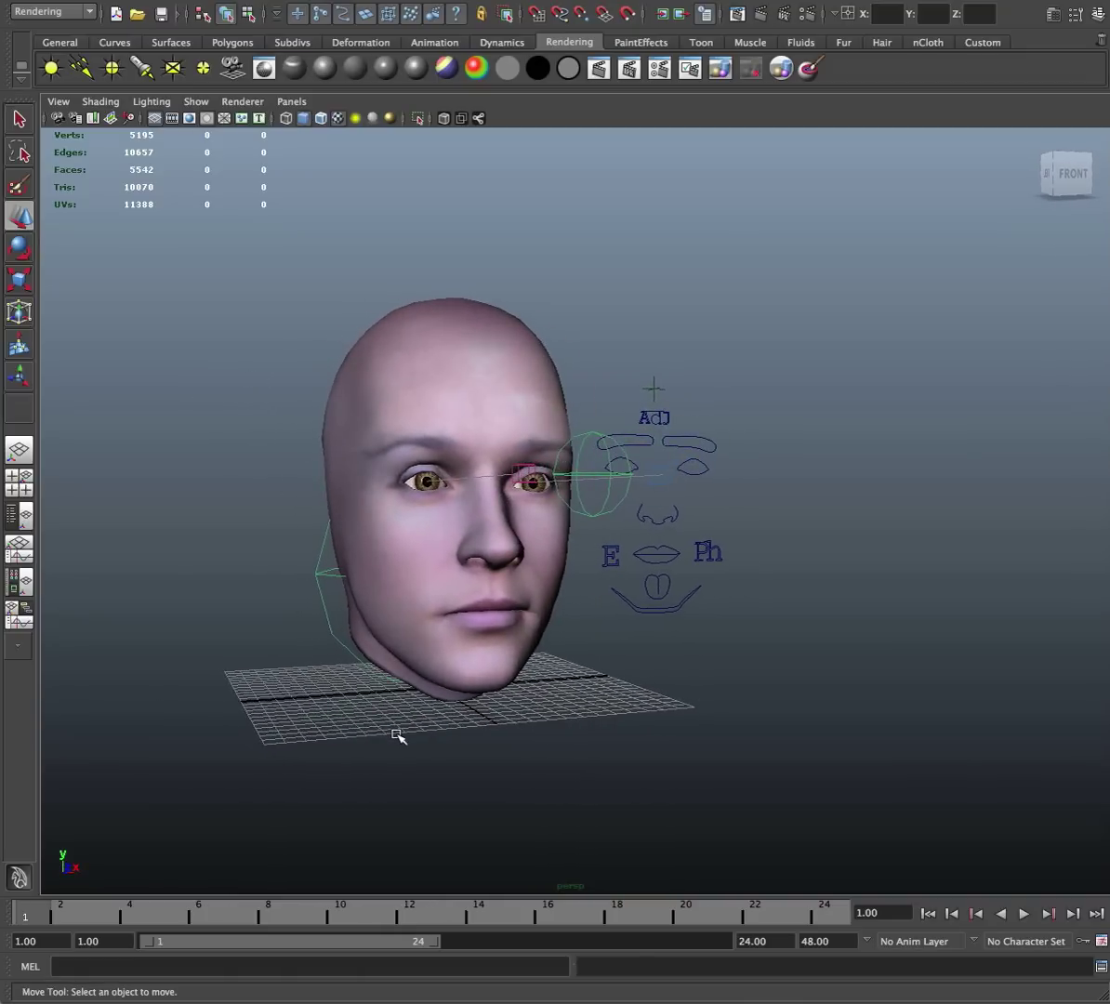
# Show the Channel Box and inspect the E, Ph, lips, tongue and jaw controls' channels.
pyautogui.click(609, 556)
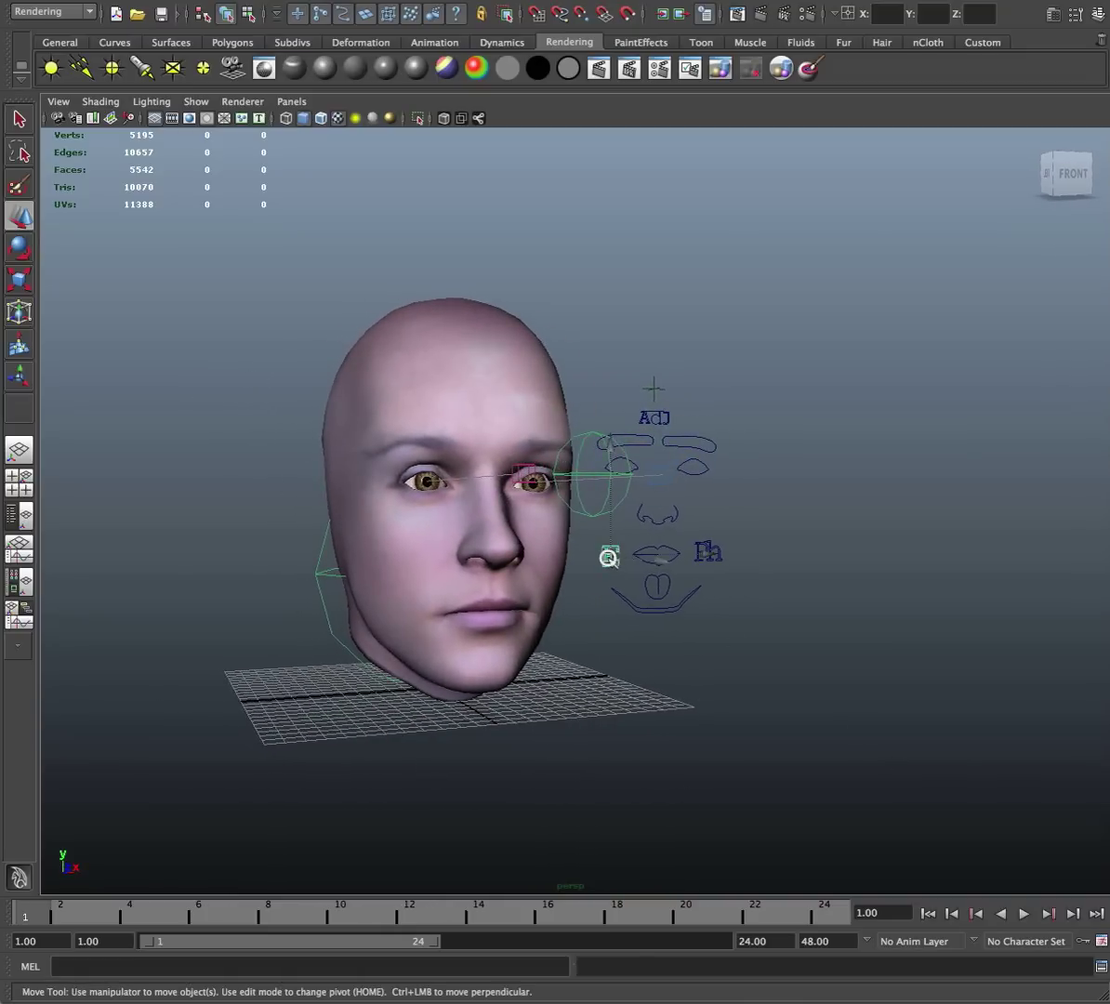
pyautogui.click(1099, 14)
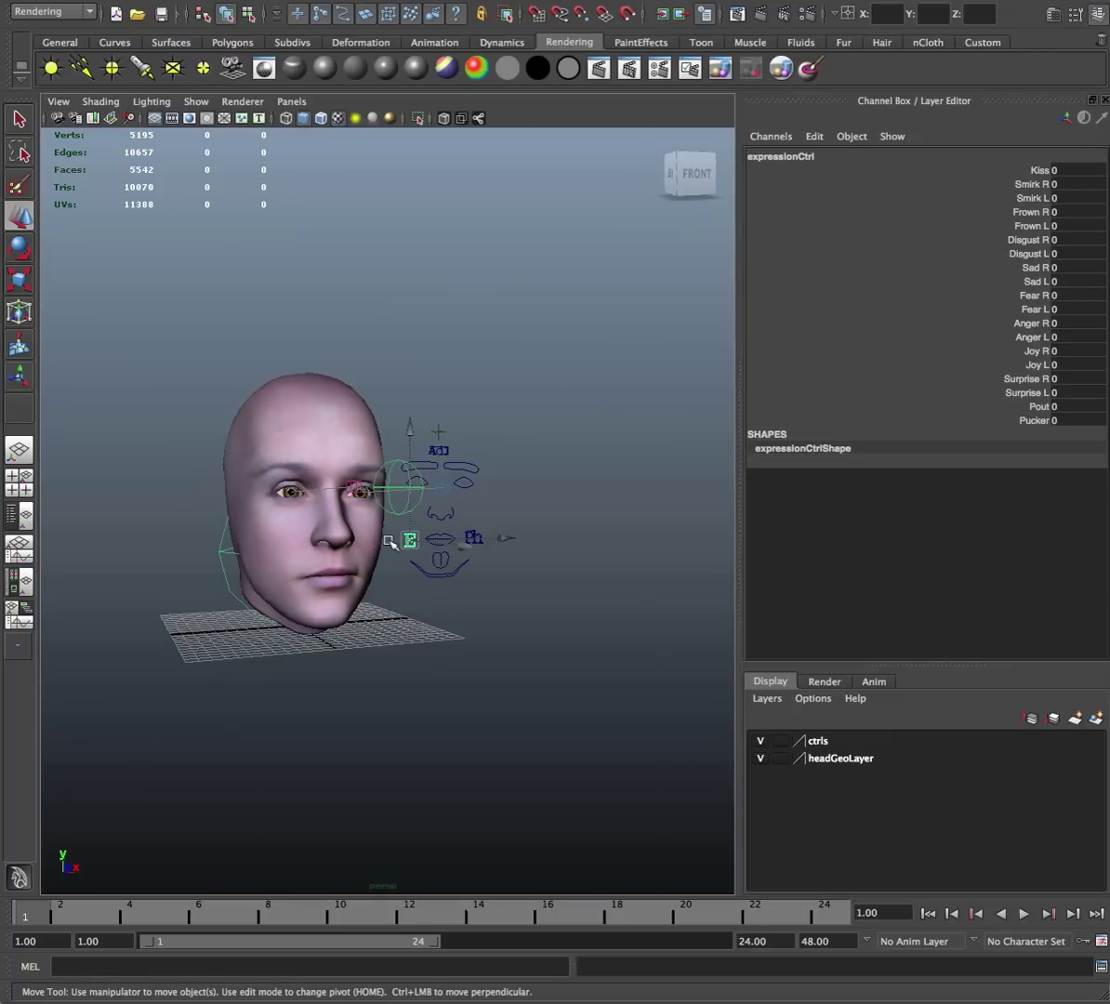
pyautogui.click(472, 537)
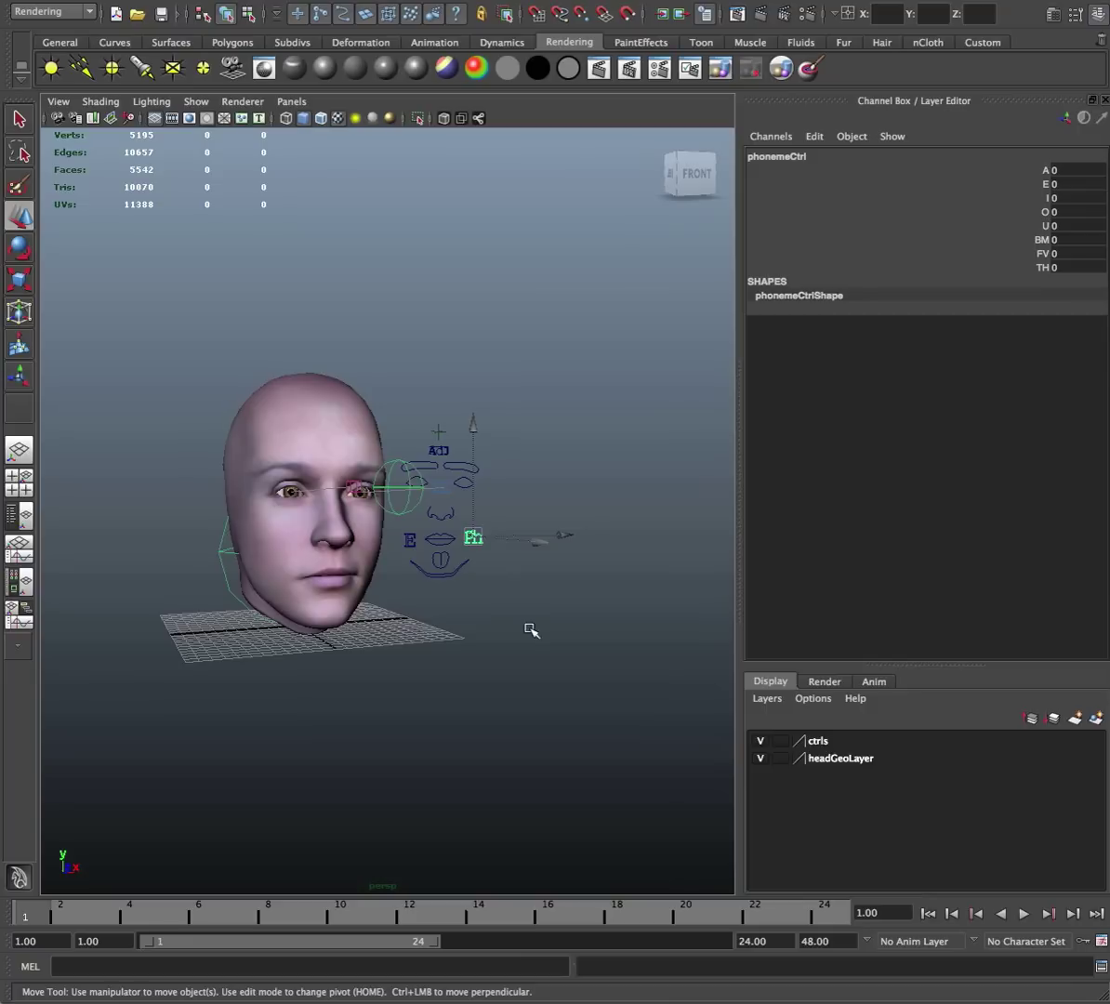
pyautogui.keyDown('alt'); pyautogui.moveTo(528, 629); pyautogui.dragTo(470, 632); pyautogui.keyUp('alt')
pyautogui.scroll(5, 469, 632)
pyautogui.scroll(-5, 468, 632)
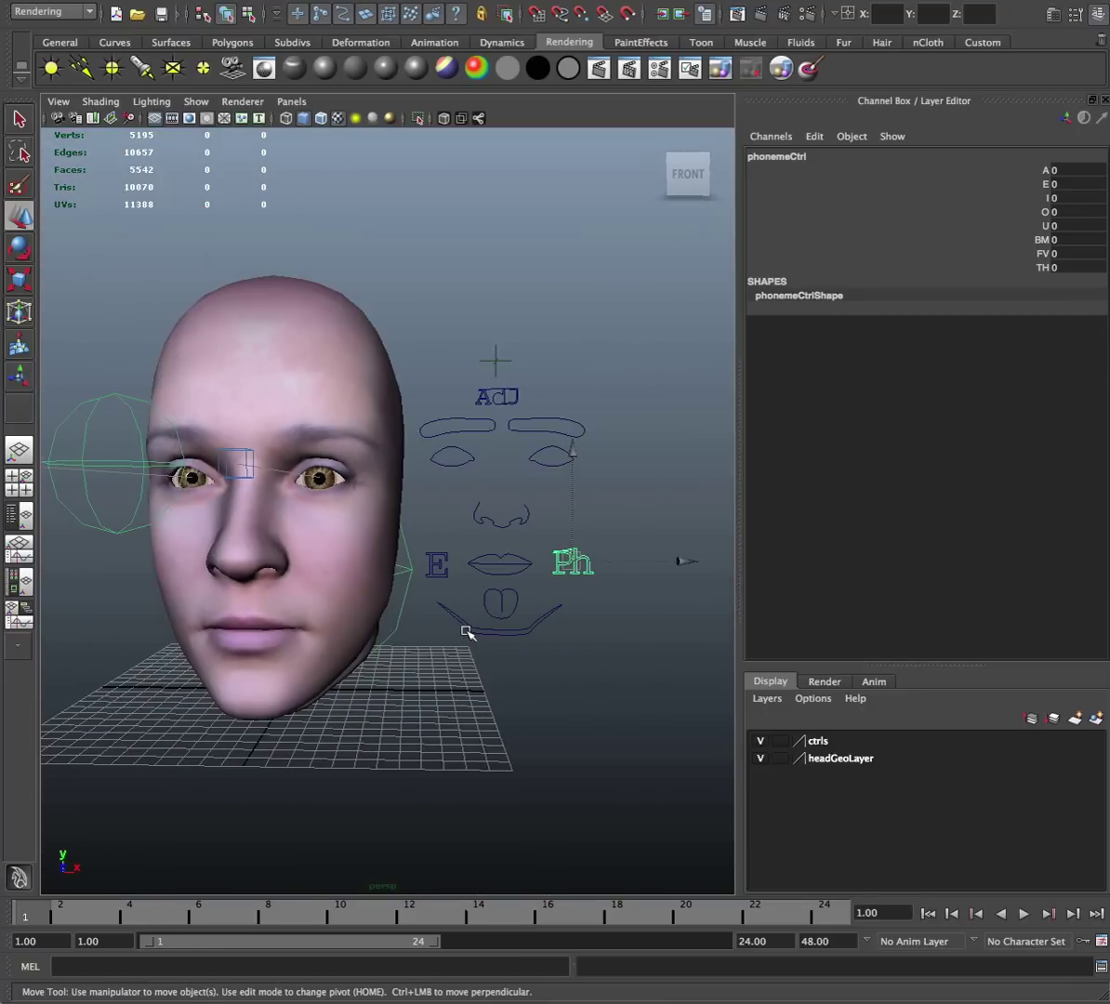
pyautogui.click(513, 564)
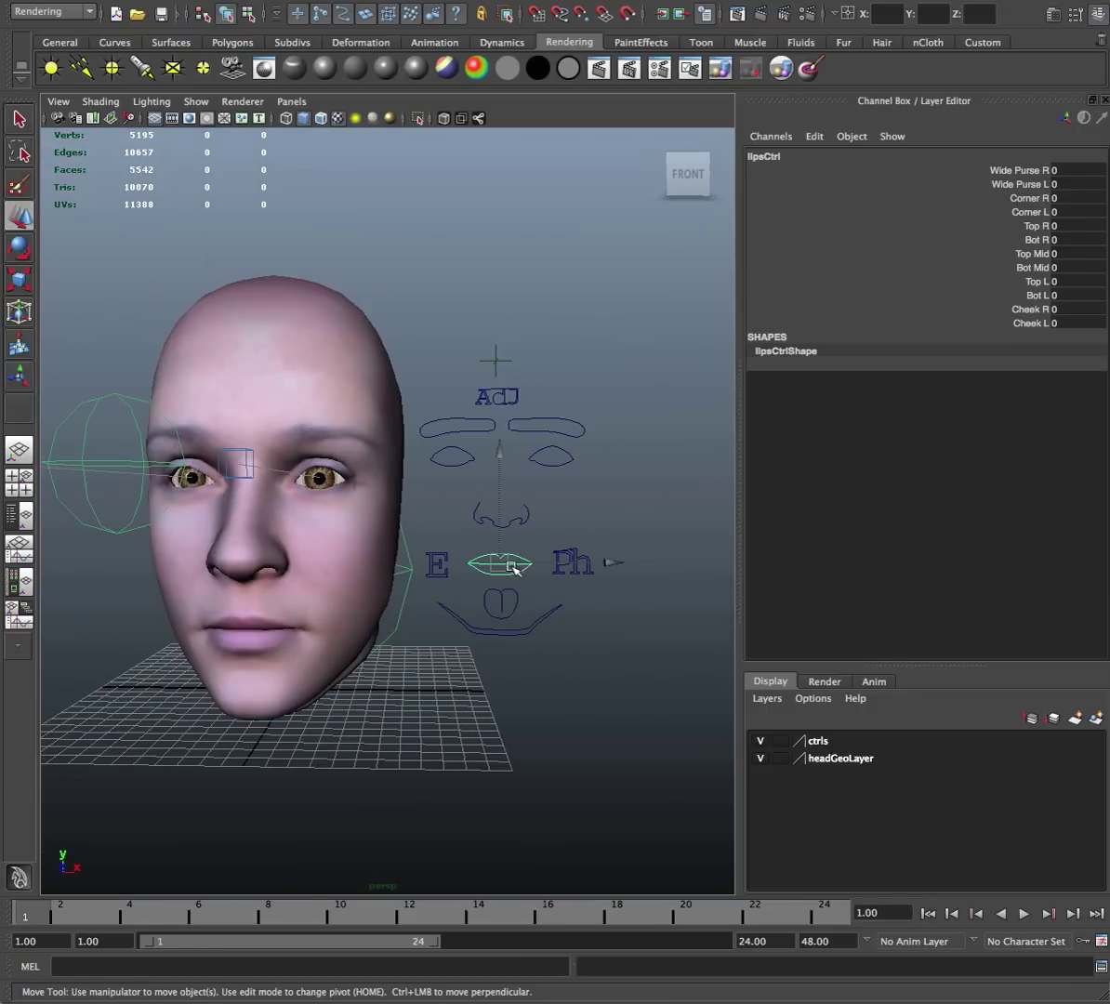
pyautogui.click(501, 606)
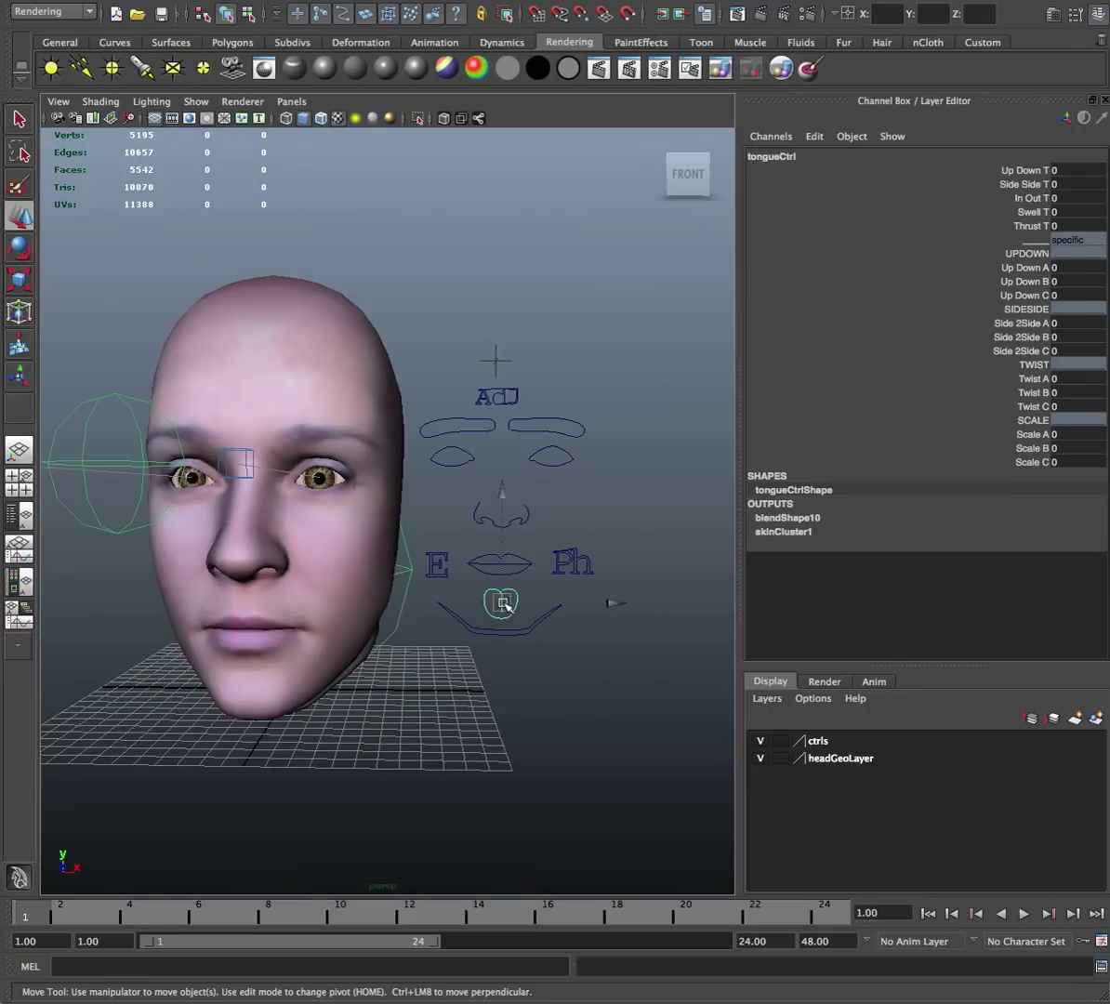
pyautogui.click(511, 635)
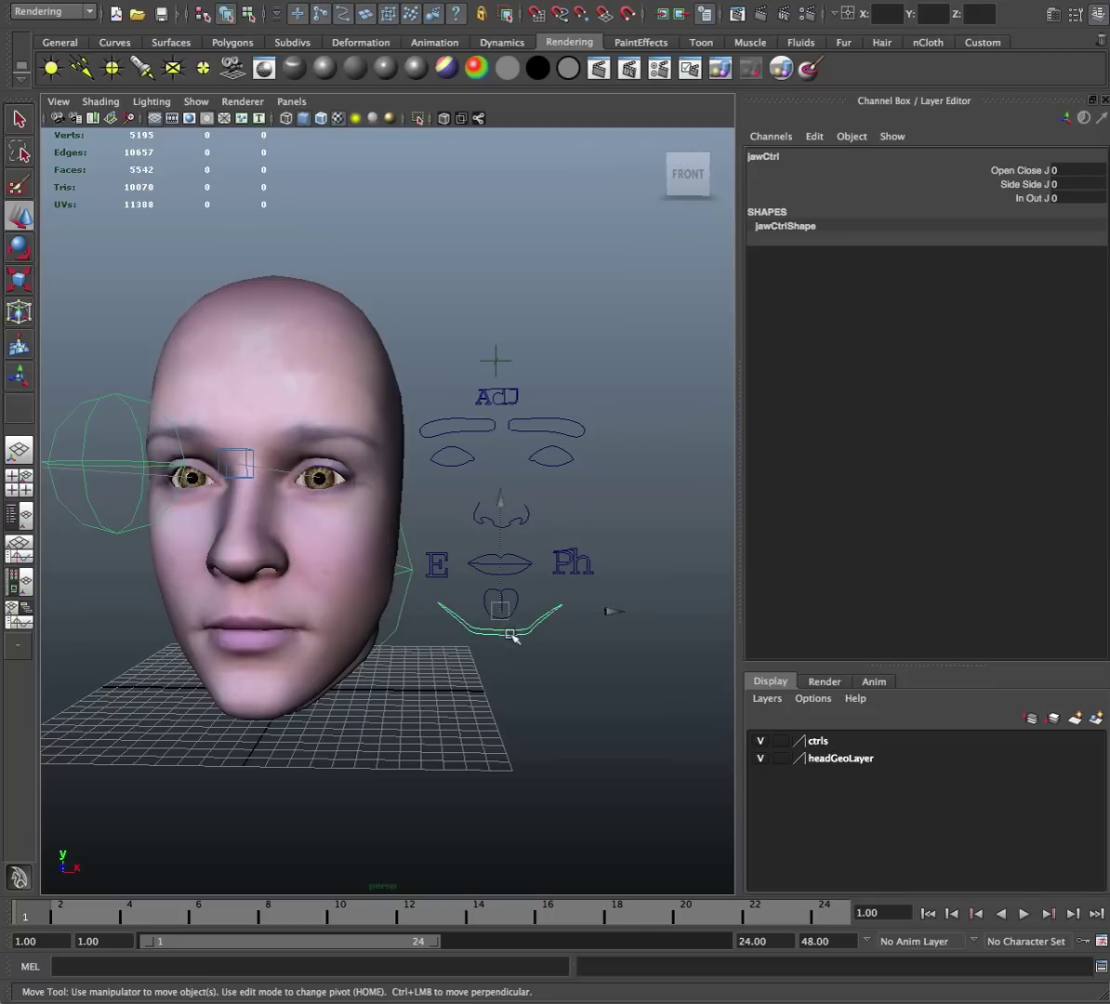
pyautogui.click(1065, 170)
# Set the jaw control's Open Close to 0.2 to open the mouth.
pyautogui.write('0.2')
pyautogui.press('Return')
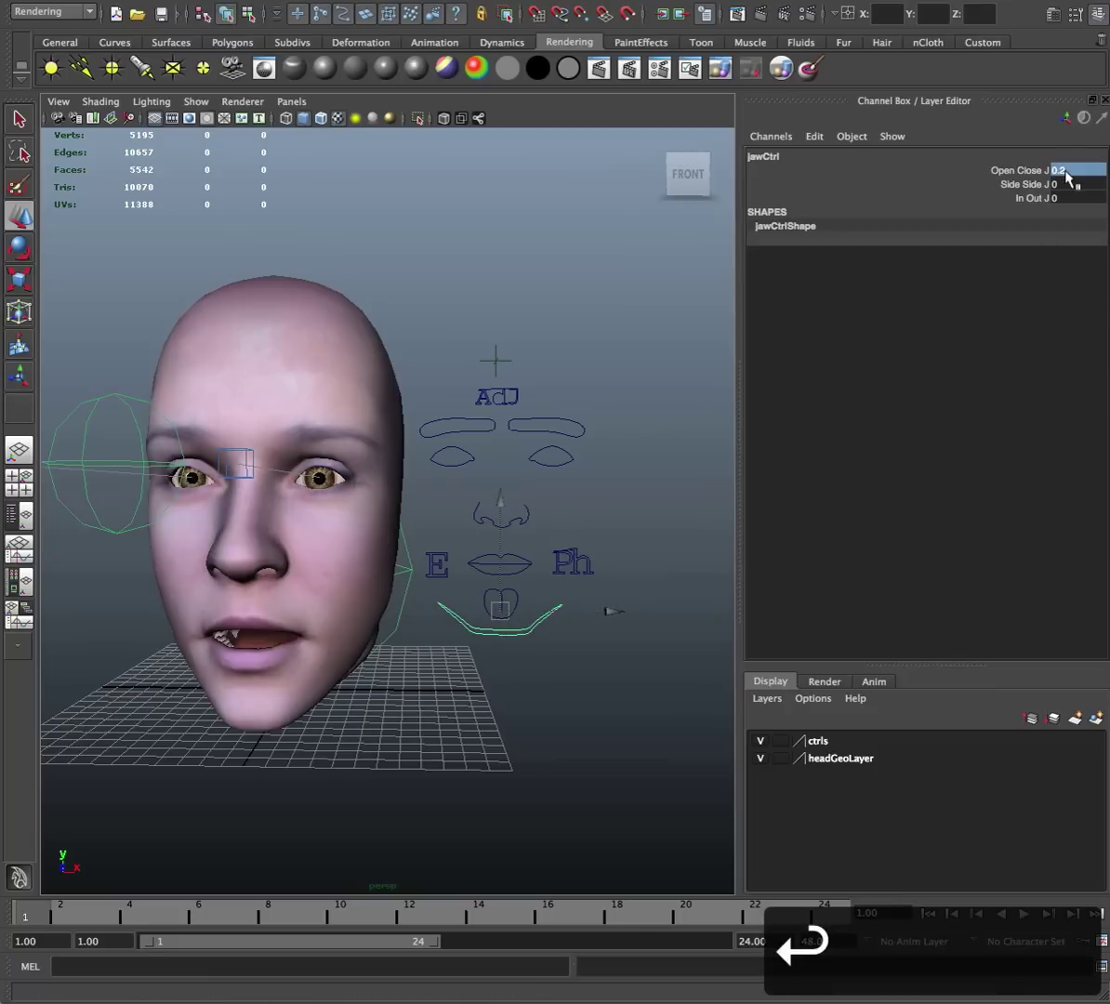
pyautogui.keyDown('alt'); pyautogui.moveTo(483, 514); pyautogui.dragTo(366, 589); pyautogui.keyUp('alt')
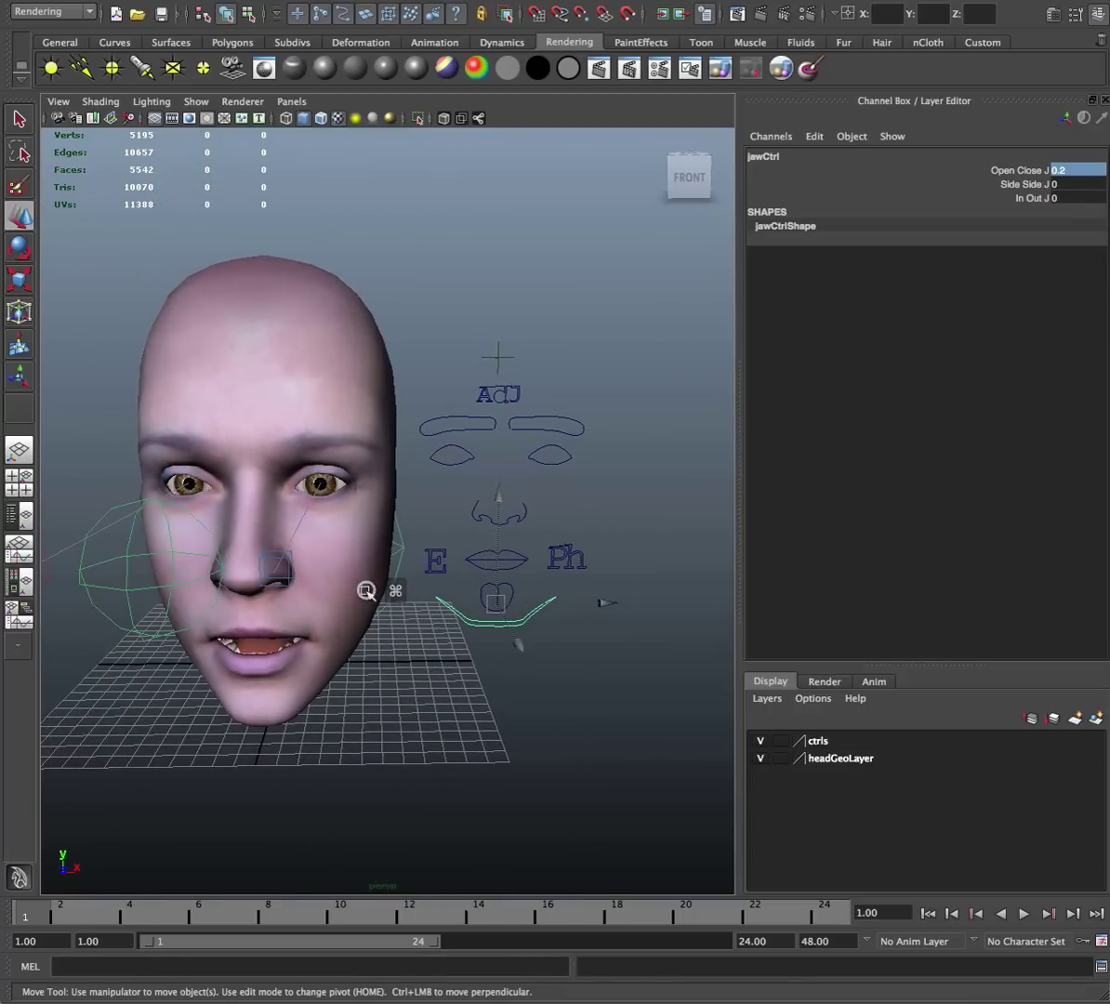
# Inspect the left eyelid, left brow and AdJ adjust controls' channels.
pyautogui.click(559, 462)
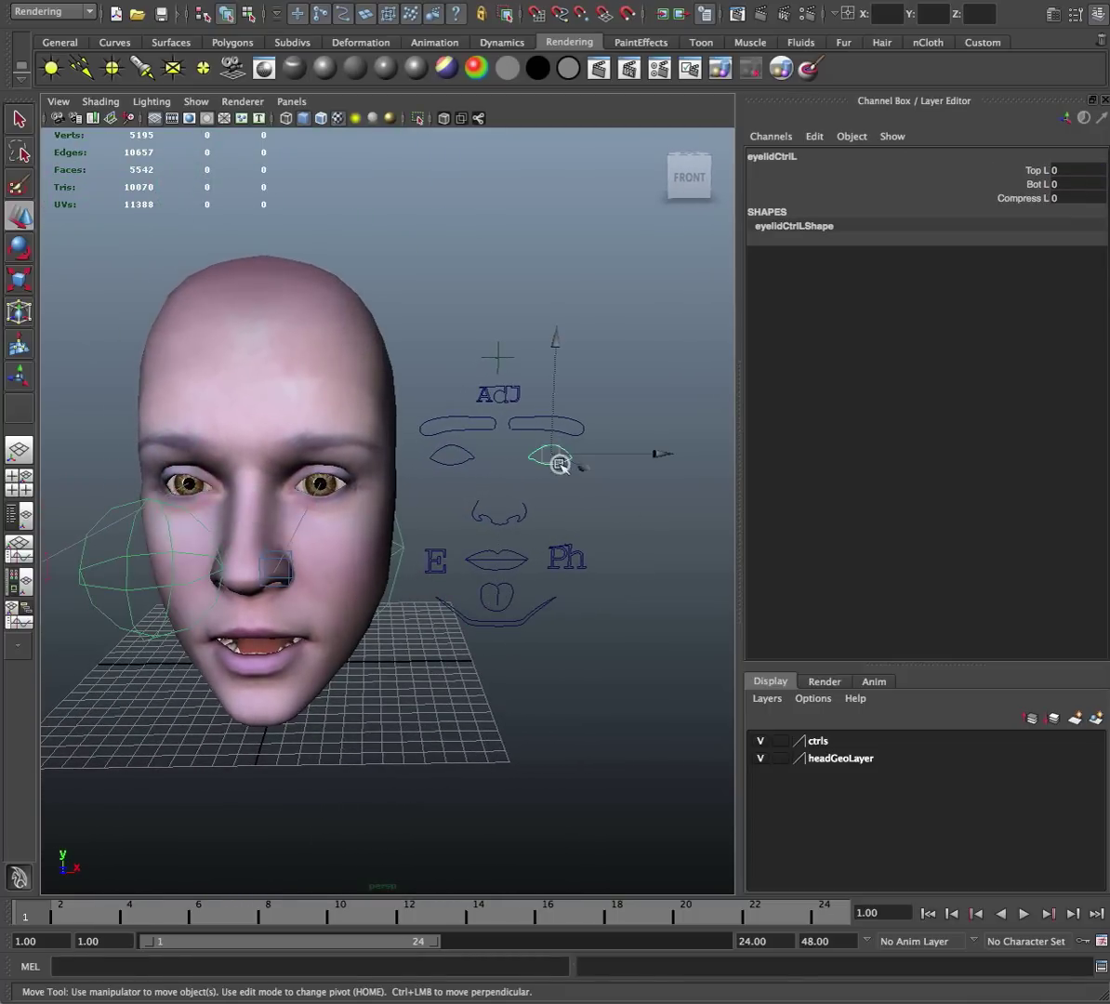
pyautogui.click(476, 427)
pyautogui.click(503, 397)
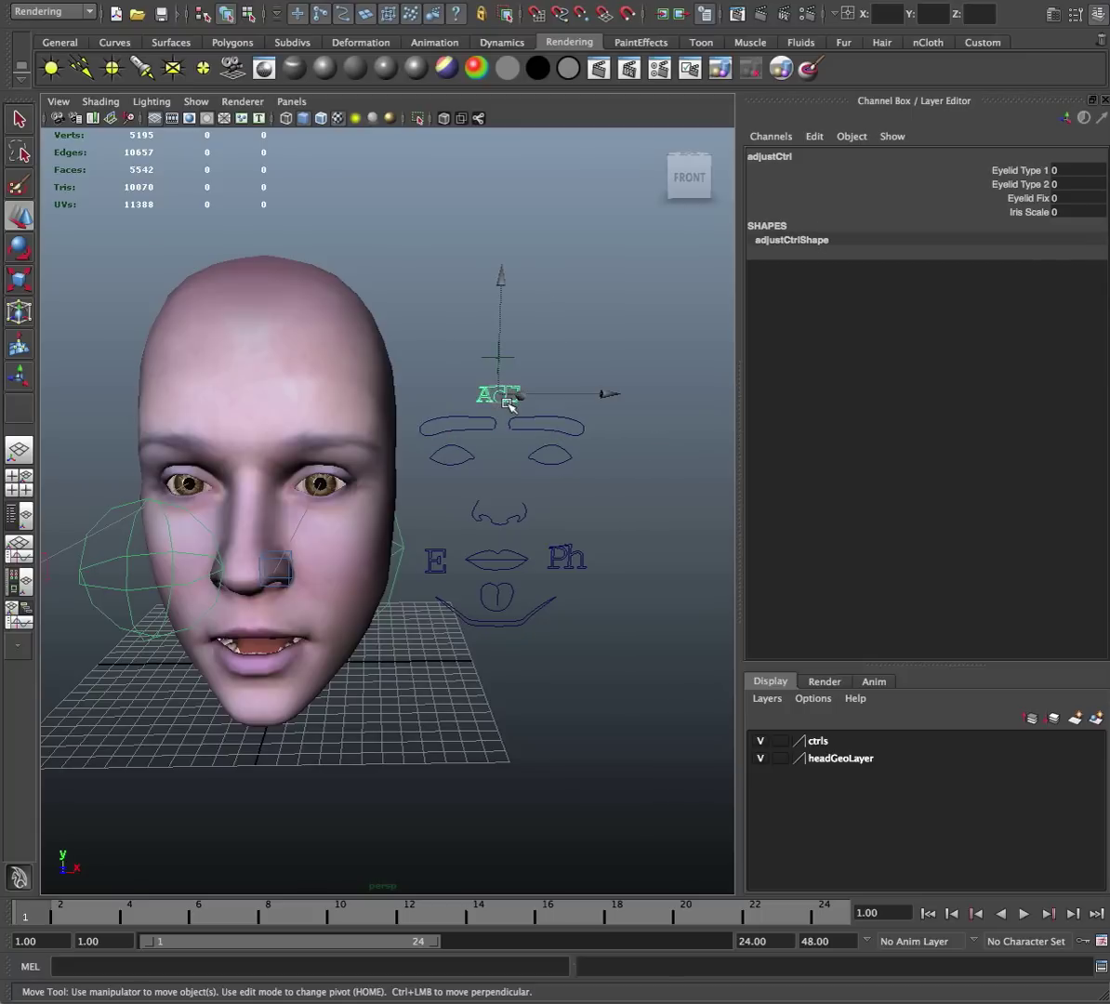
pyautogui.keyDown('alt'); pyautogui.moveTo(353, 632); pyautogui.dragTo(423, 613); pyautogui.keyUp('alt')
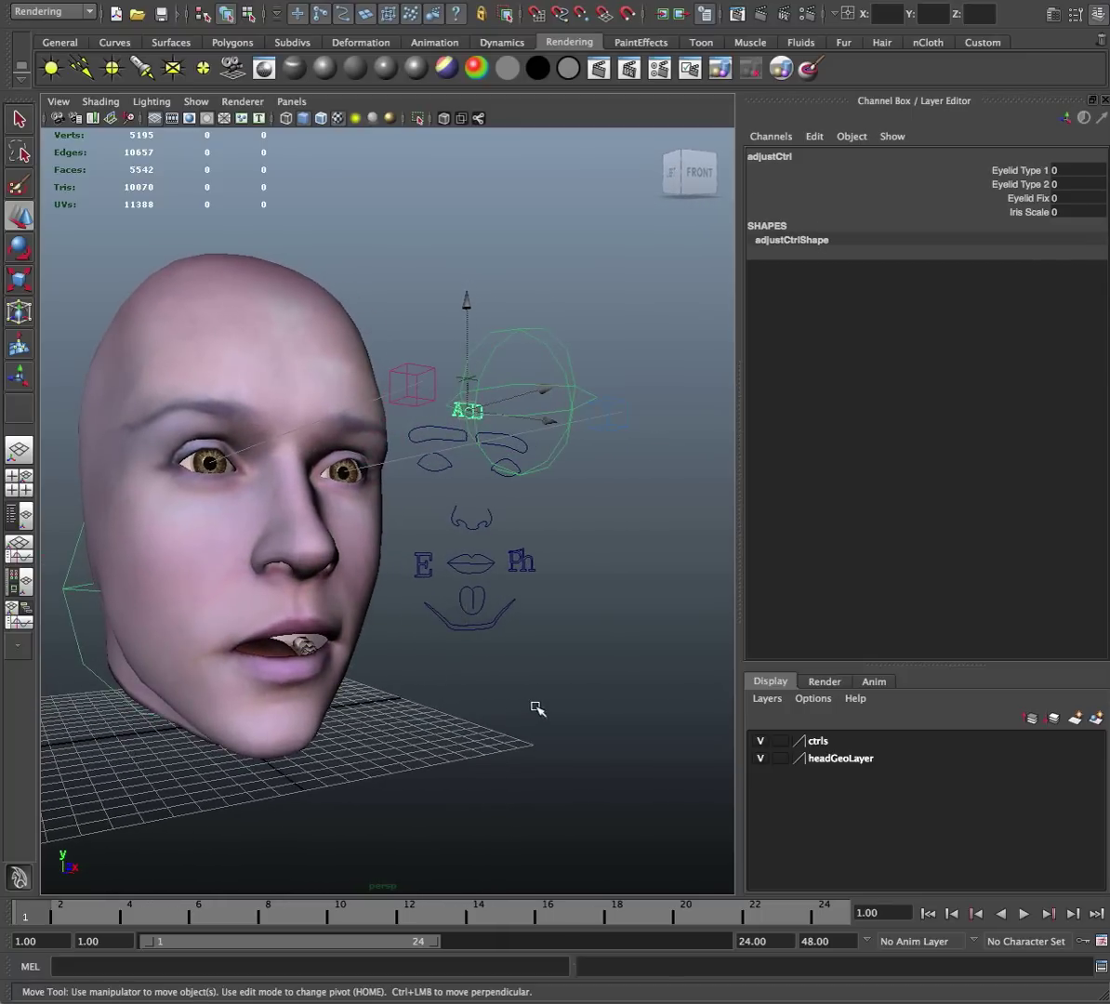
# Switch the viewport lighting to Use No Lights so the textured head shows flat, unshaded skin.
pyautogui.moveTo(536, 709)
pyautogui.keyDown('alt'); pyautogui.mouseDown()
pyautogui.moveTo(498, 713)
pyautogui.moveTo(547, 706)
pyautogui.mouseUp(); pyautogui.keyUp('alt')
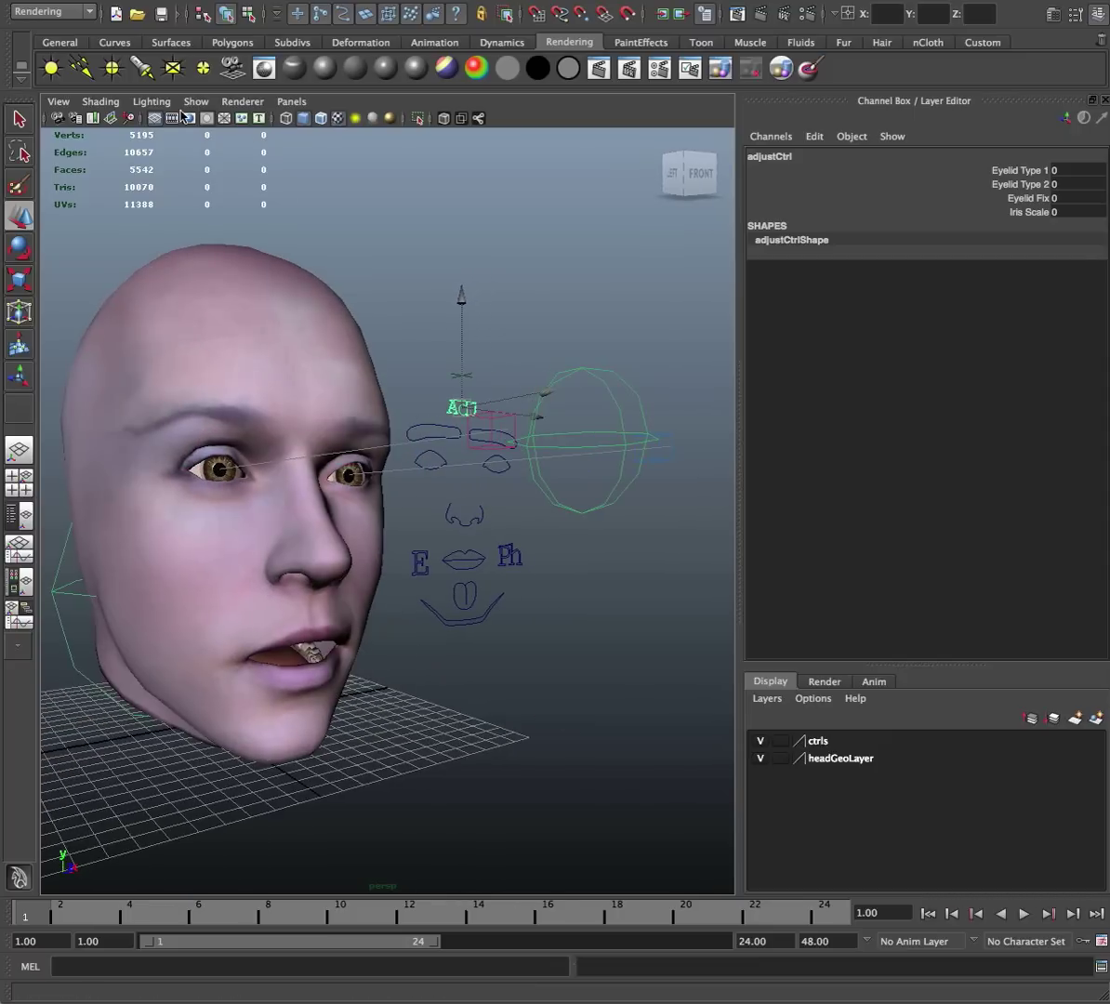
pyautogui.click(150, 102)
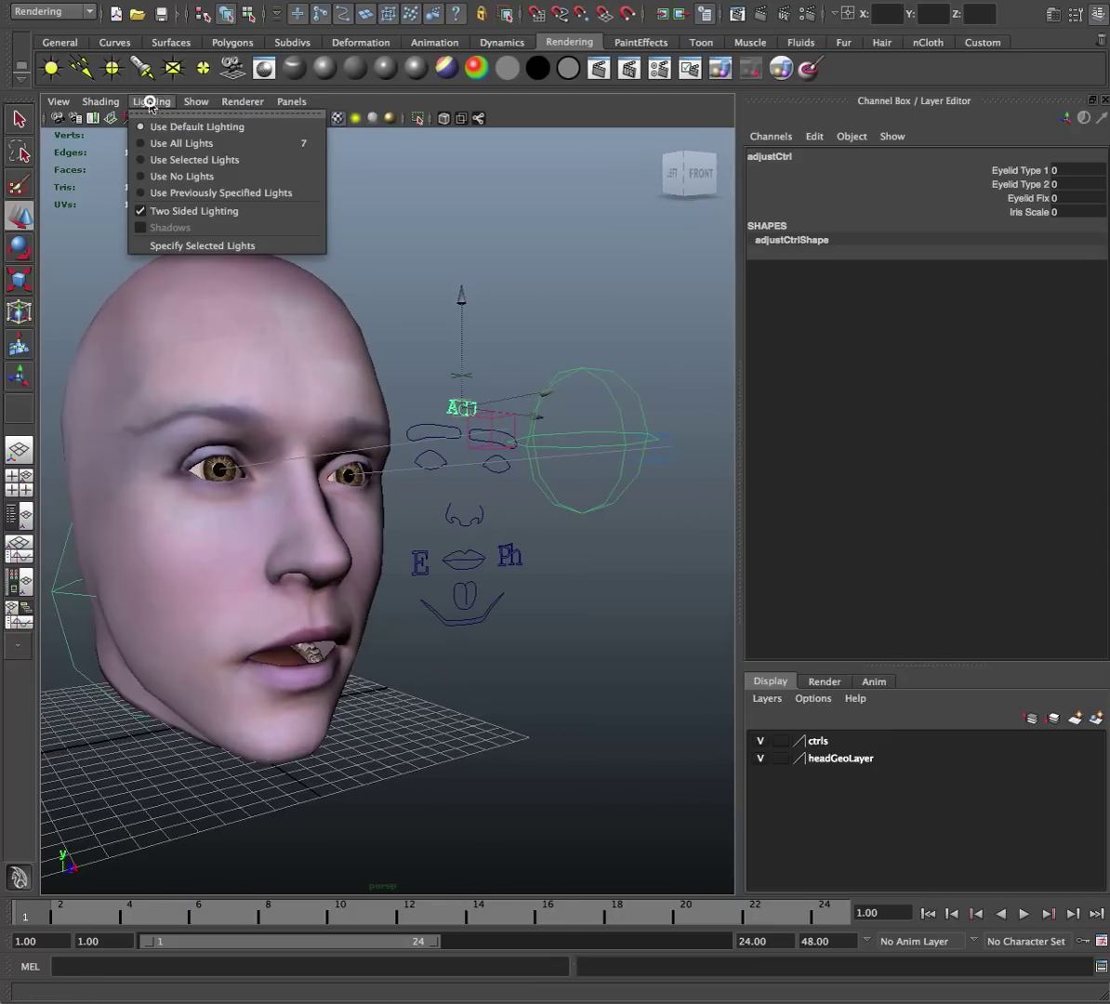
pyautogui.click(163, 160)
pyautogui.click(151, 102)
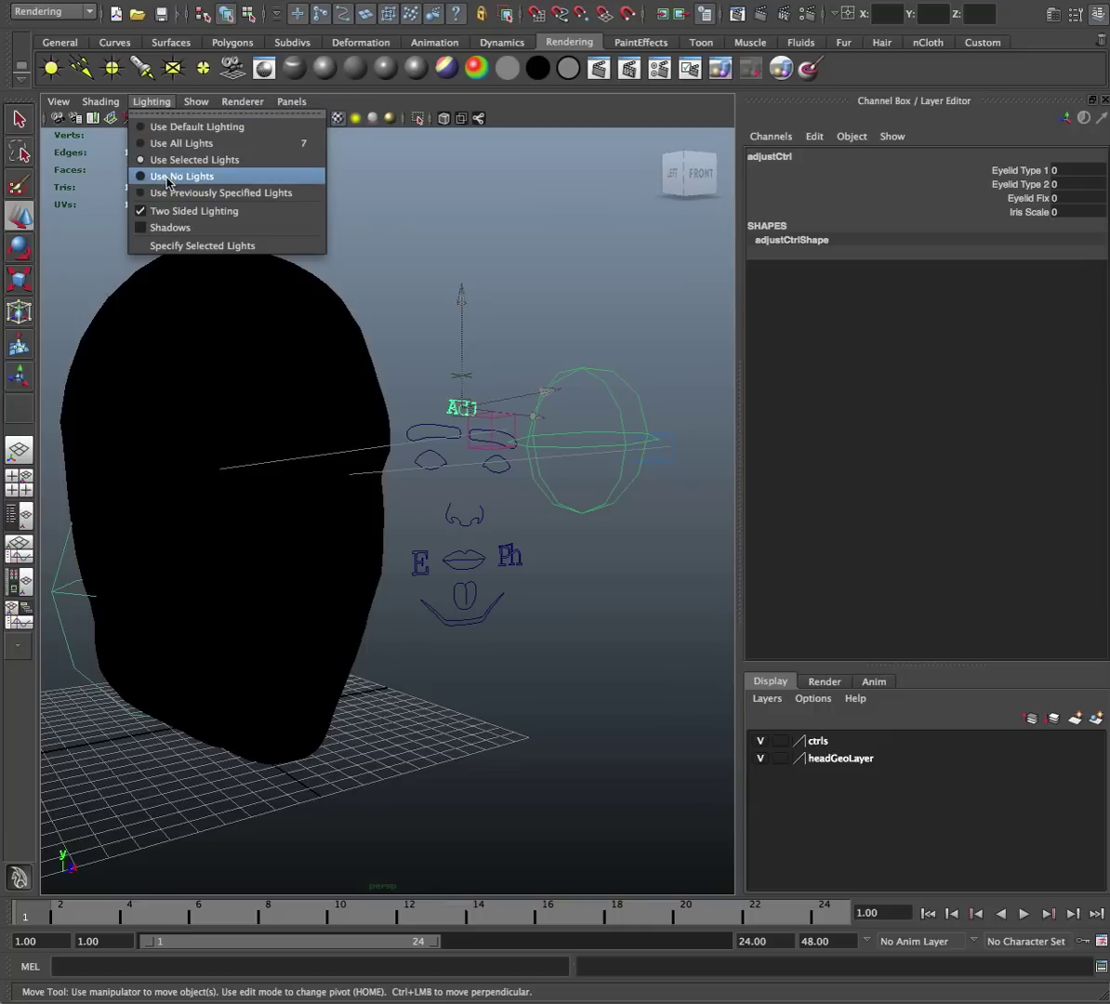
pyautogui.click(166, 176)
pyautogui.moveTo(478, 598)
pyautogui.keyDown('alt'); pyautogui.mouseDown()
pyautogui.moveTo(411, 587)
pyautogui.moveTo(389, 602)
pyautogui.moveTo(328, 597)
pyautogui.moveTo(481, 585)
pyautogui.moveTo(483, 595)
pyautogui.mouseUp(); pyautogui.keyUp('alt')
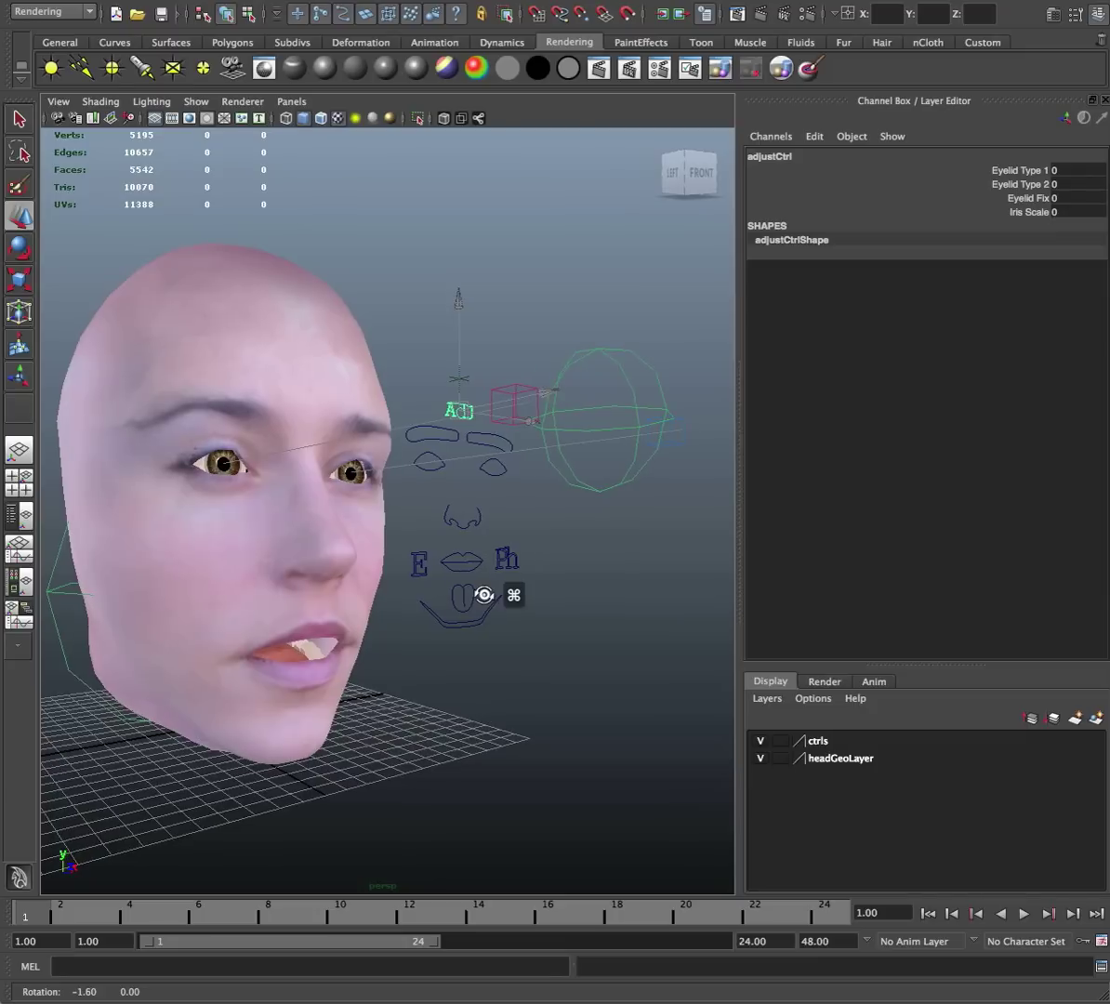